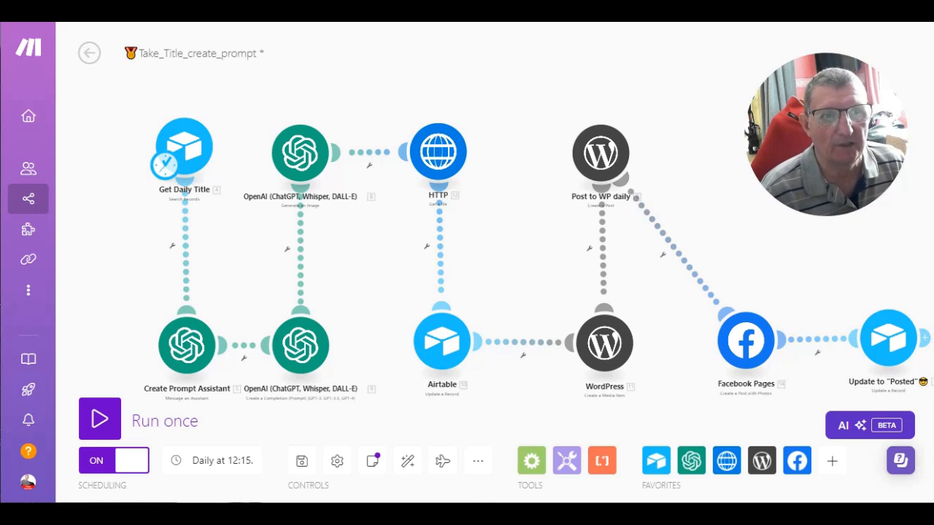
- Switch to the Daily_promts base in Airtable and look through all the records in Table 1
left_click(333, 9)
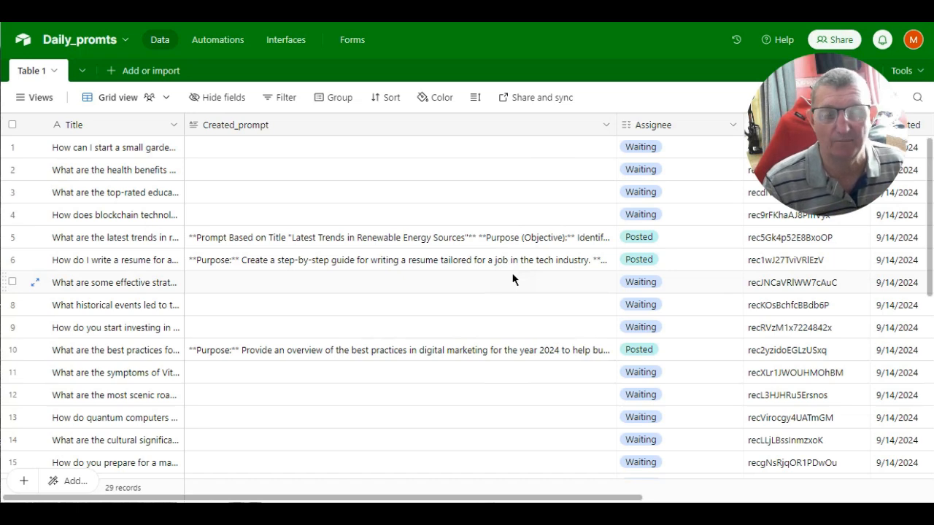
scroll(124, 323, "down", 5)
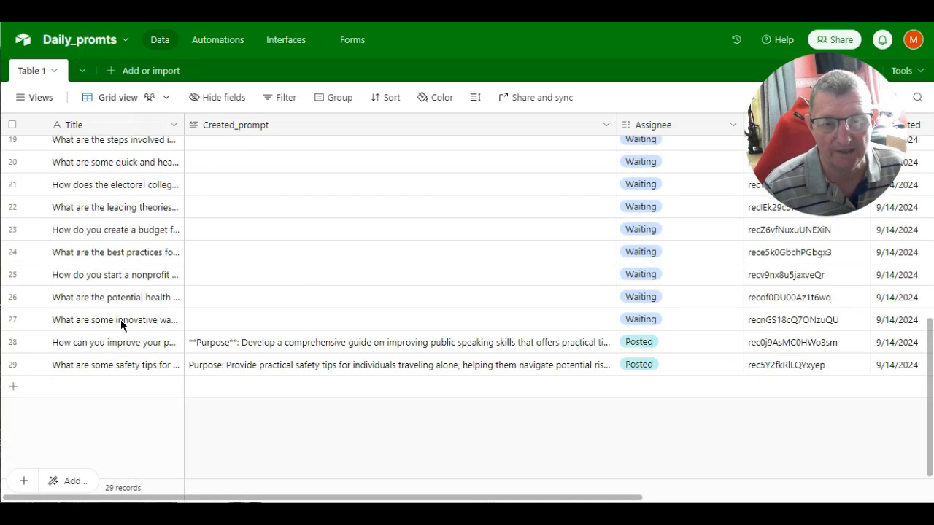
scroll(121, 324, "up", 4)
scroll(119, 319, "up", 2)
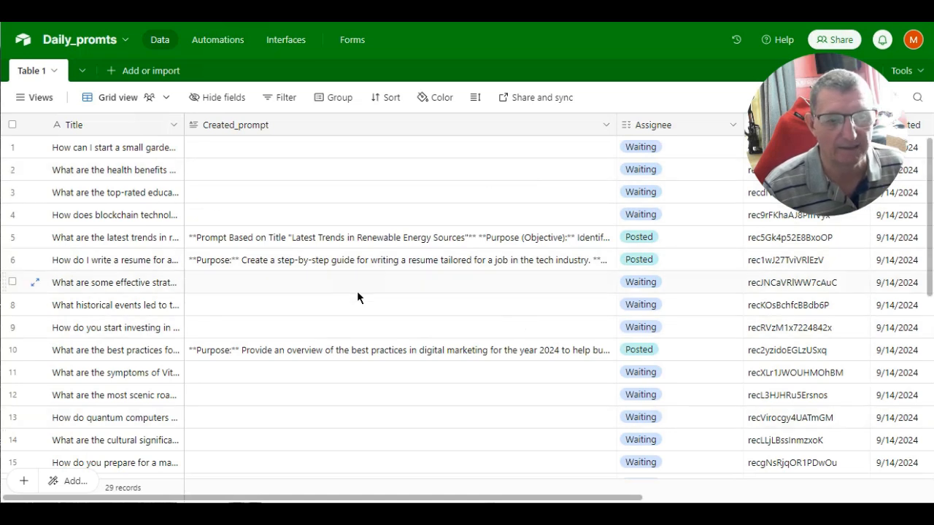
scroll(339, 365, "down", 1)
scroll(340, 361, "down", 4)
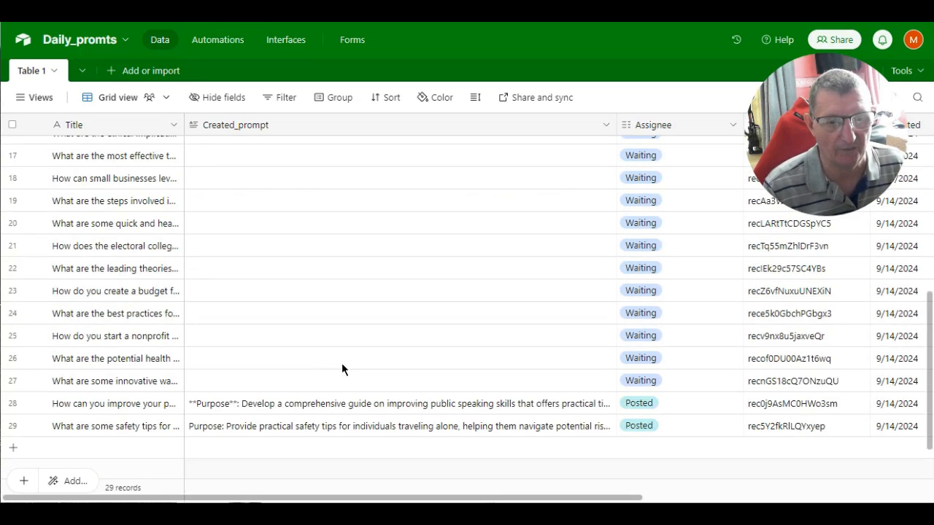
scroll(343, 362, "up", 5)
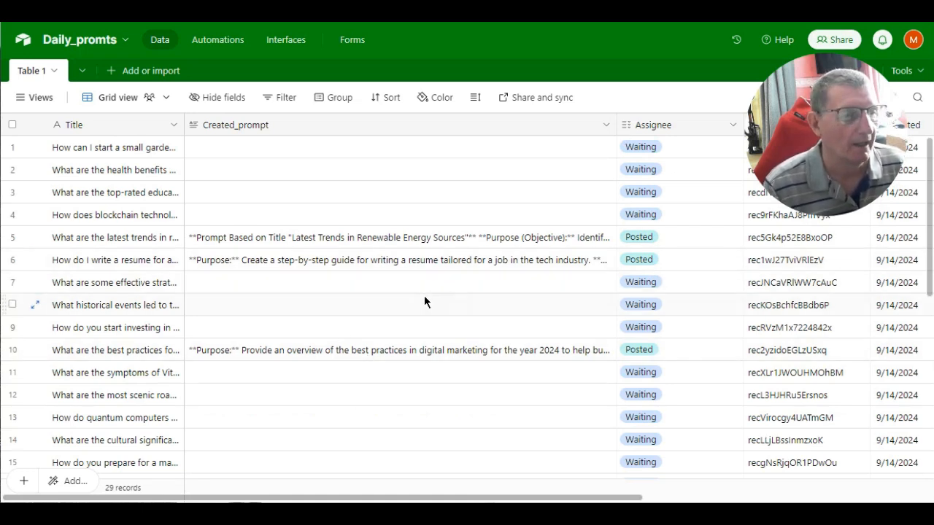
- Check which status options the first record's Assignee field offers, leaving its selection as is
left_click(704, 148)
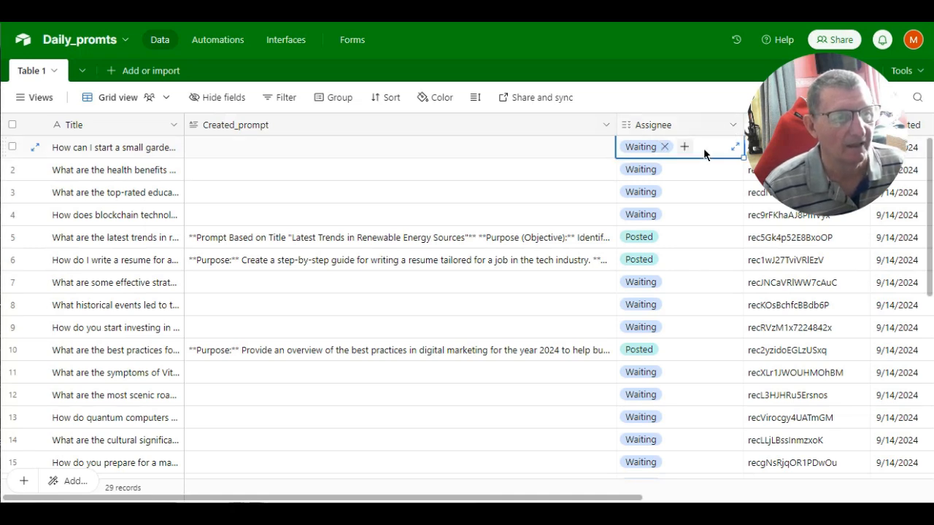
left_click(684, 147)
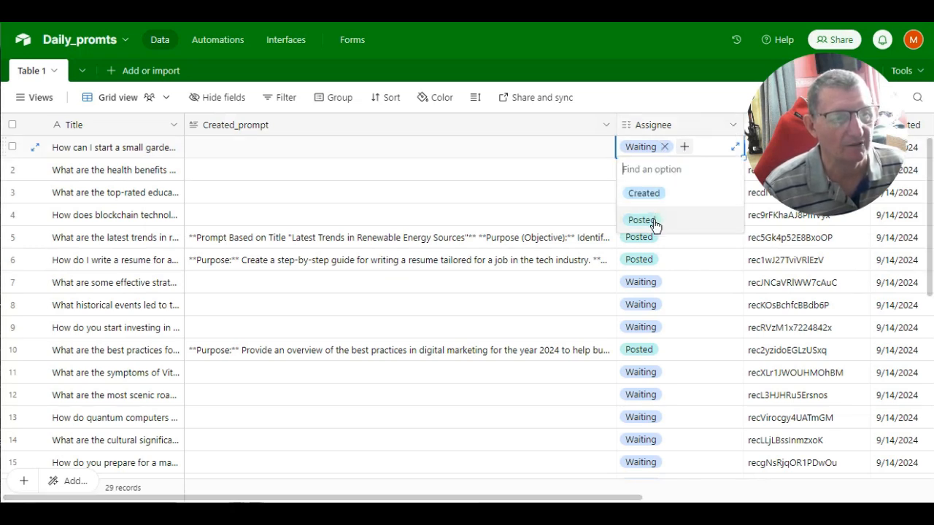
left_click(587, 172)
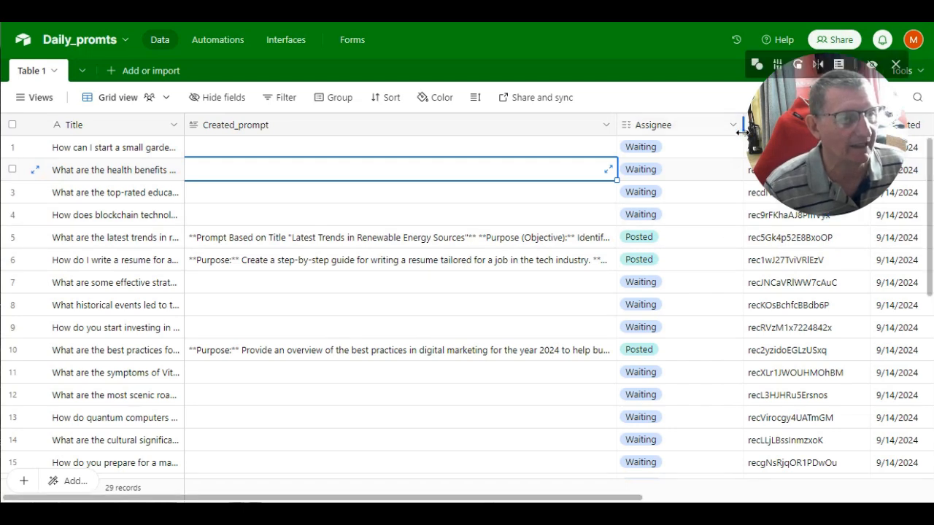
- Narrow the Assignee and Created_prompt columns so more fields fit in the grid
left_click_drag(743, 126, 699, 125)
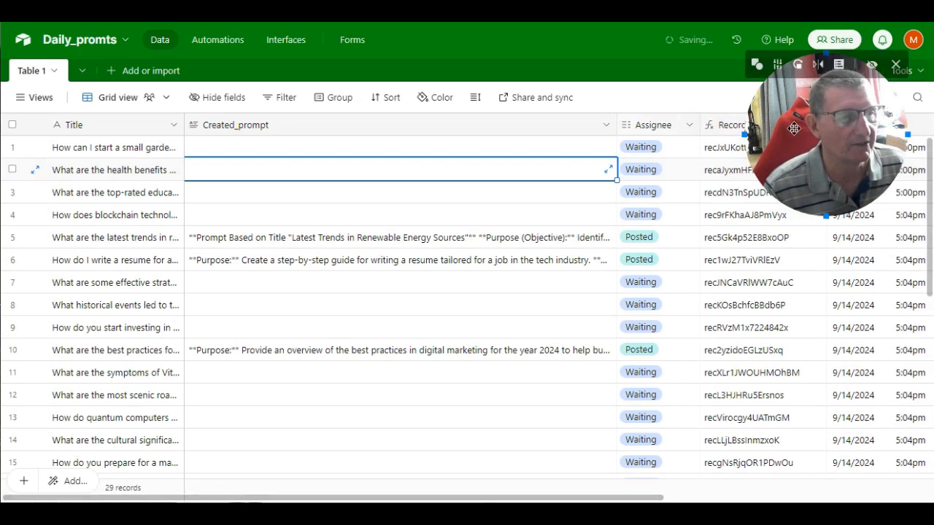
left_click_drag(617, 124, 343, 122)
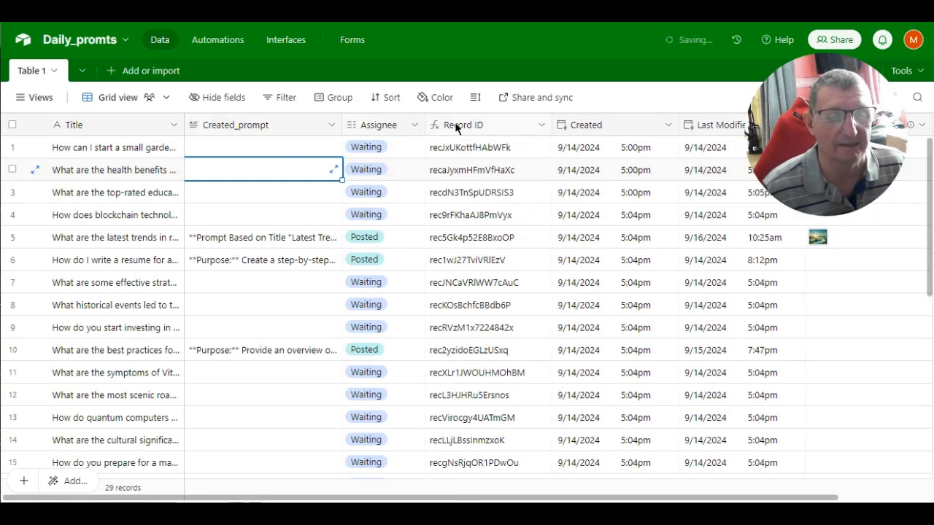
- Open the Record ID field's settings, re-enter its formula as RECORD_ID(), and close without saving
left_click(540, 124)
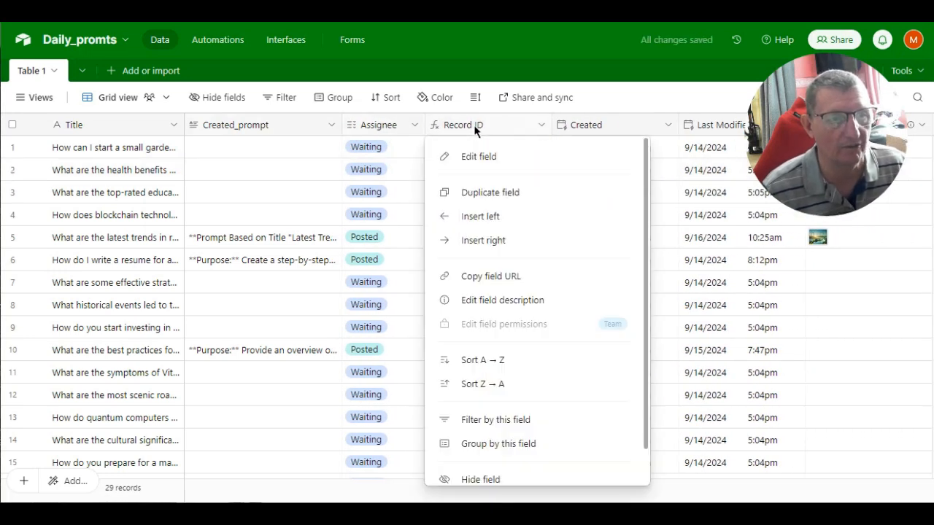
left_click(473, 153)
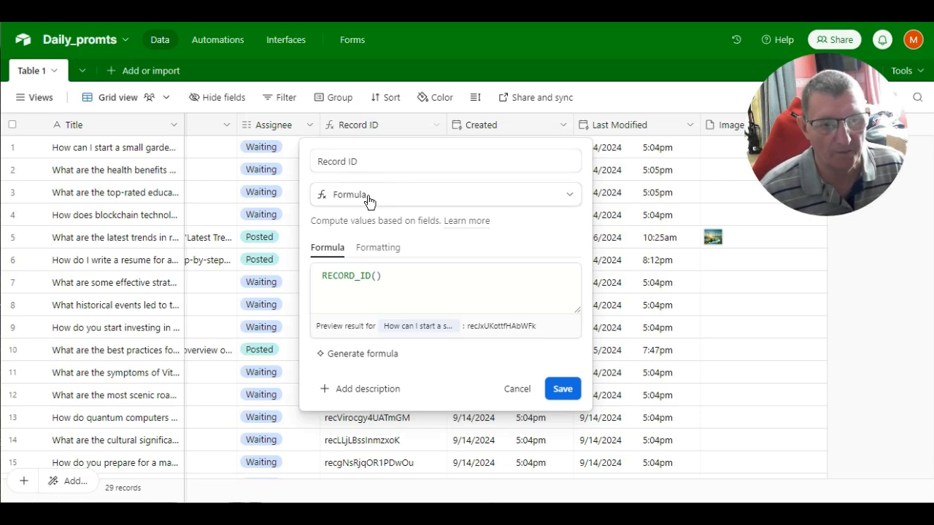
left_click_drag(392, 281, 318, 270)
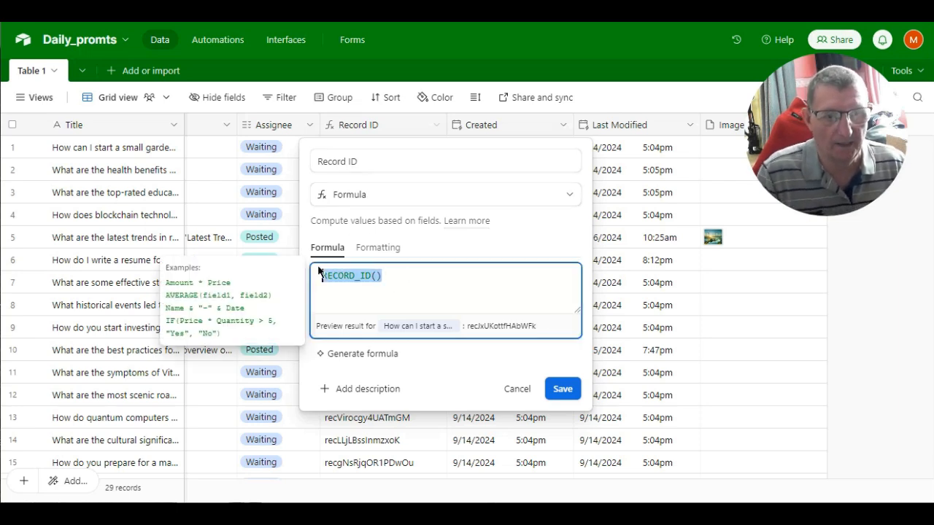
type("re")
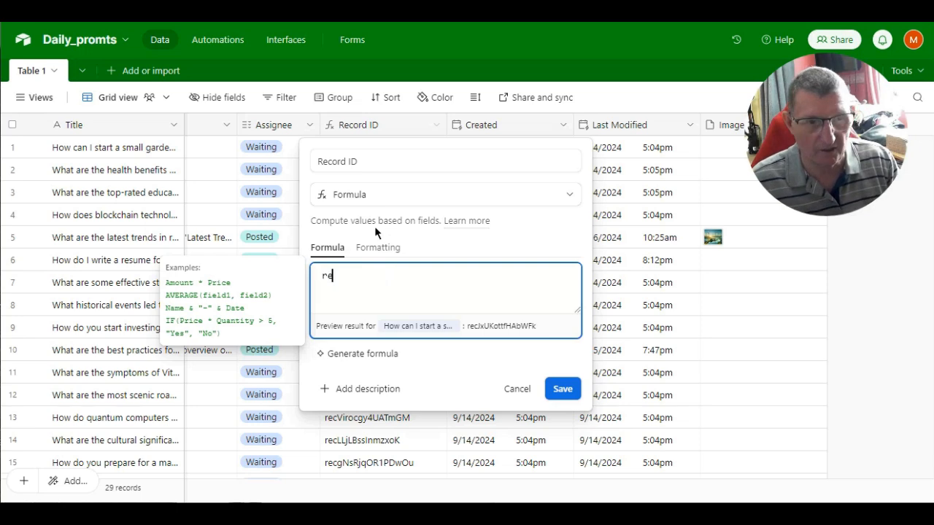
type("c")
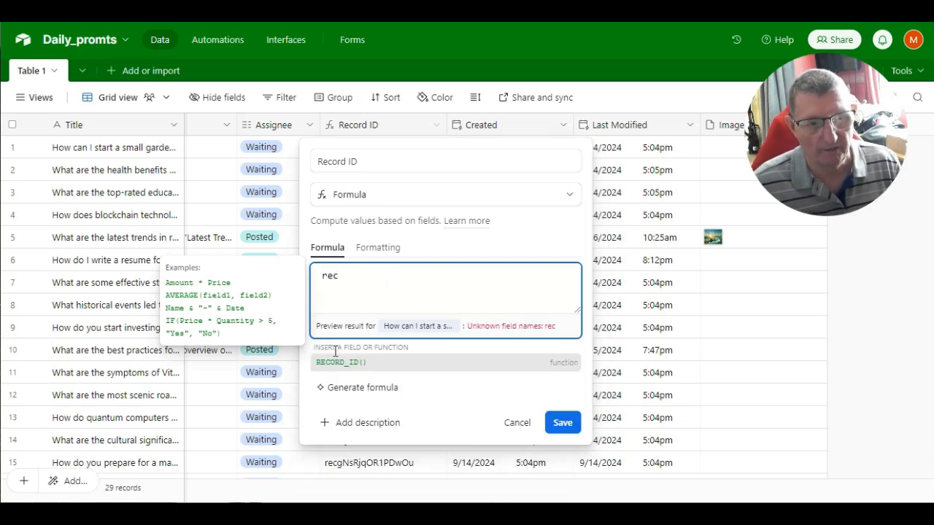
left_click(341, 362)
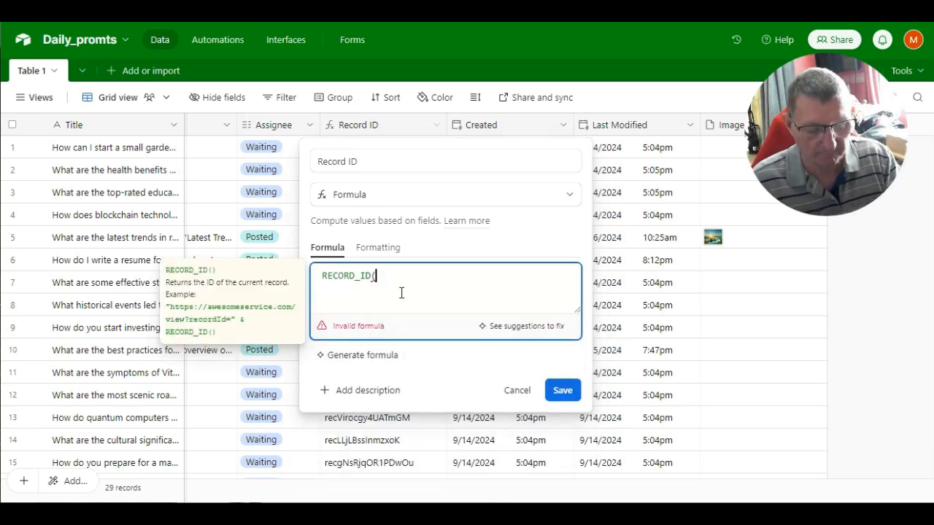
type(")")
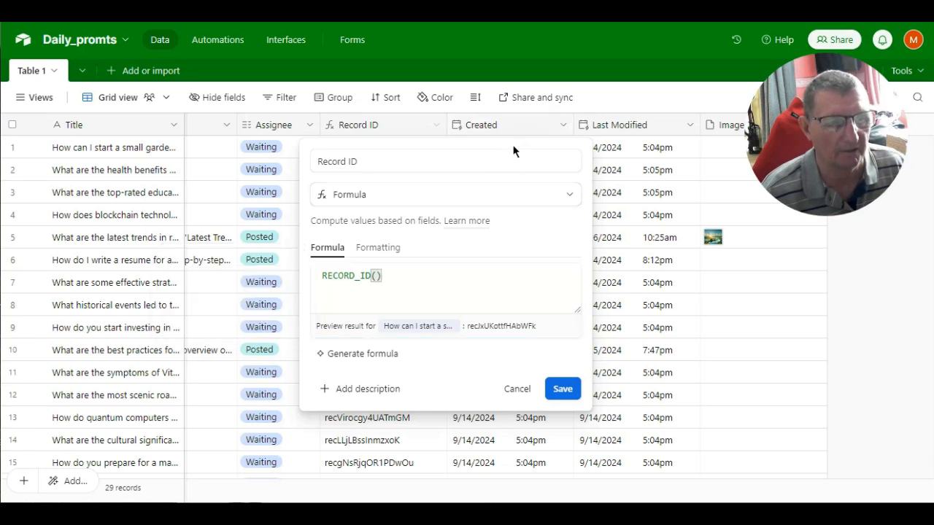
left_click(517, 388)
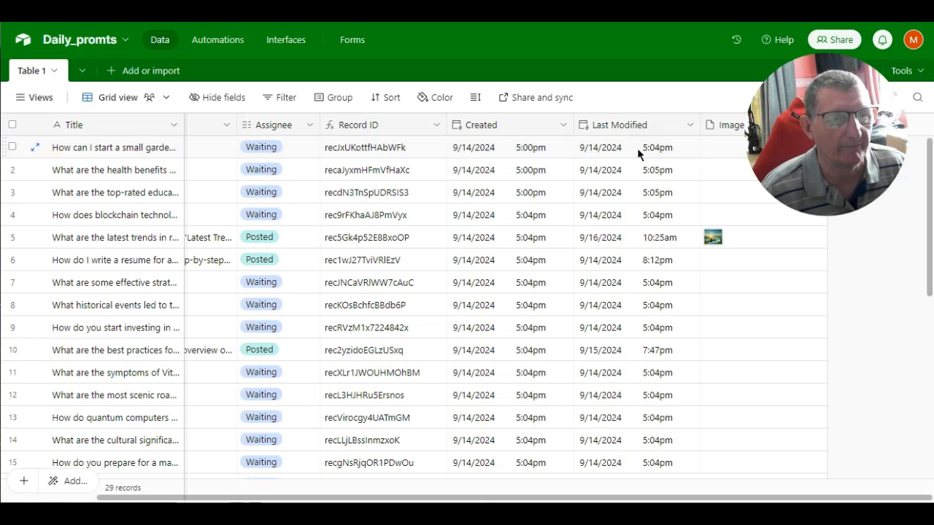
- Review the Created field's type, date format and time settings, and close them without changes
left_click(548, 125)
left_click(519, 155)
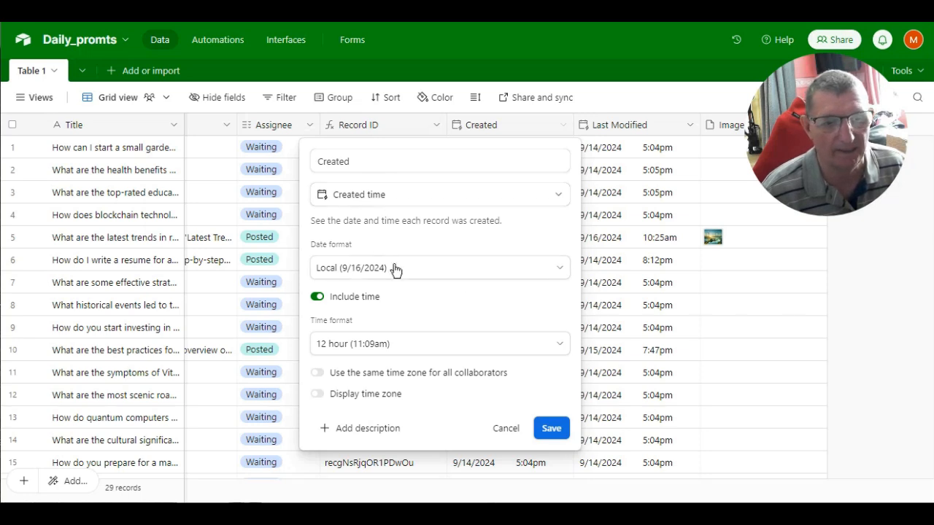
left_click(506, 429)
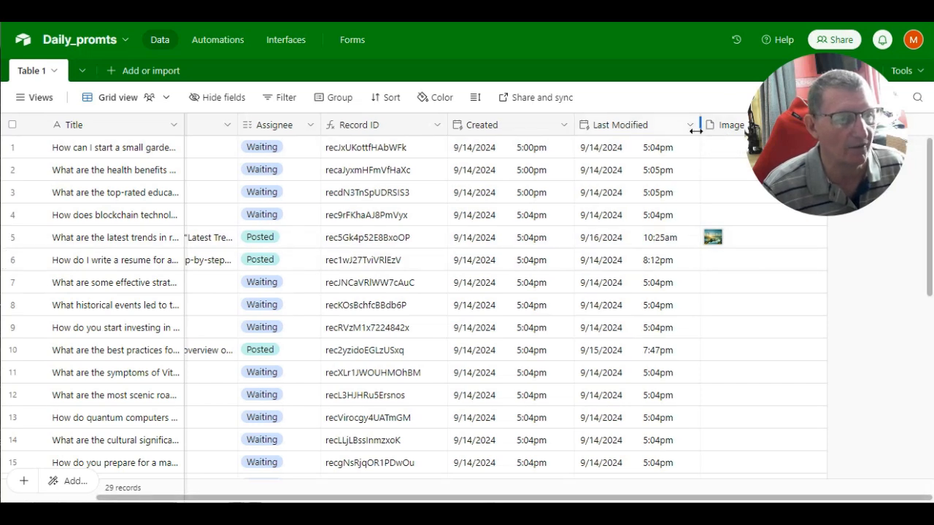
- Narrow the Last Modified column slightly and look down through the table's records
left_click_drag(695, 130, 673, 132)
scroll(715, 306, "down", 6)
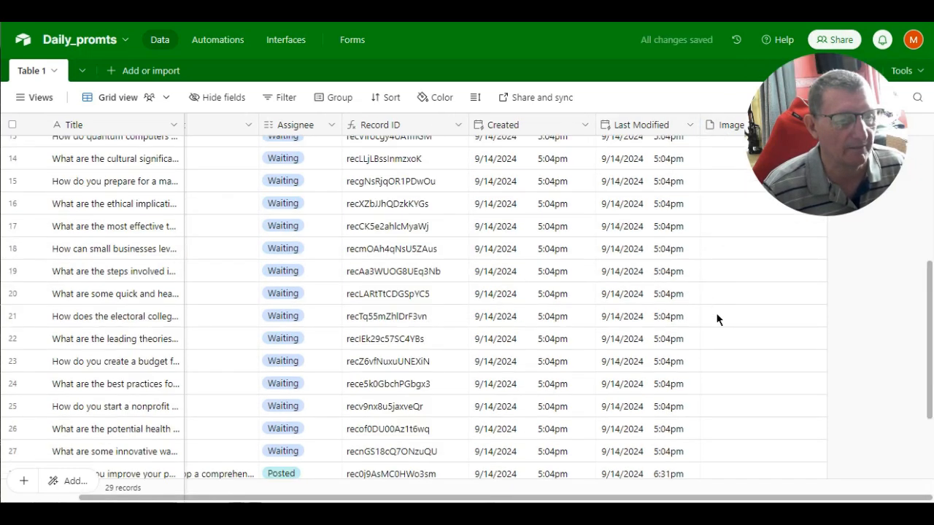
scroll(718, 317, "up", 4)
scroll(718, 321, "up", 3)
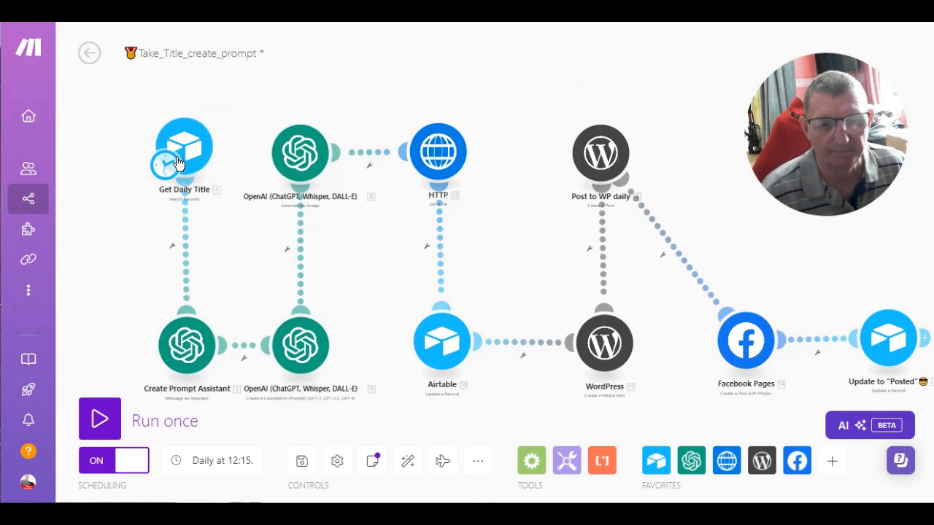
- Shift the Create Prompt Assistant module slightly to the left in the Make scenario
left_click_drag(182, 355, 175, 356)
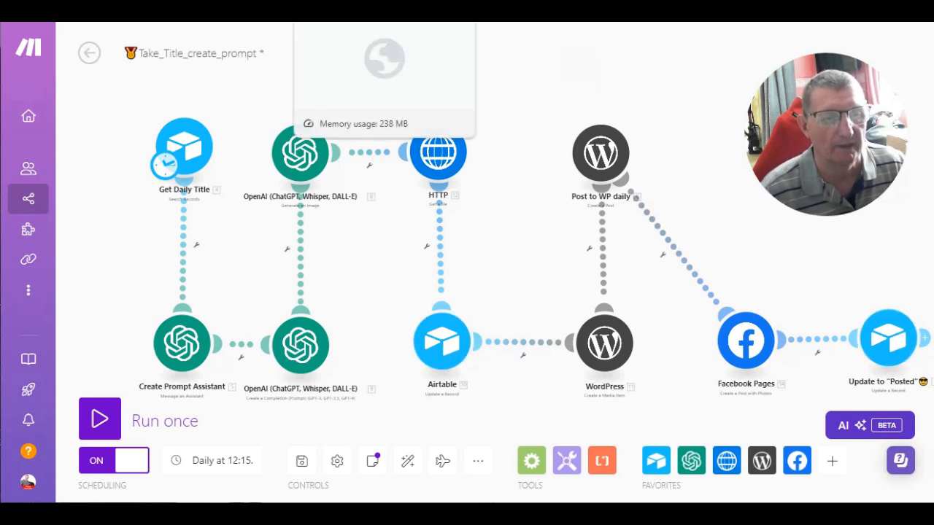
- Switch to the Airtable table and review its fields from the Created_prompt column onward
left_click(343, 11)
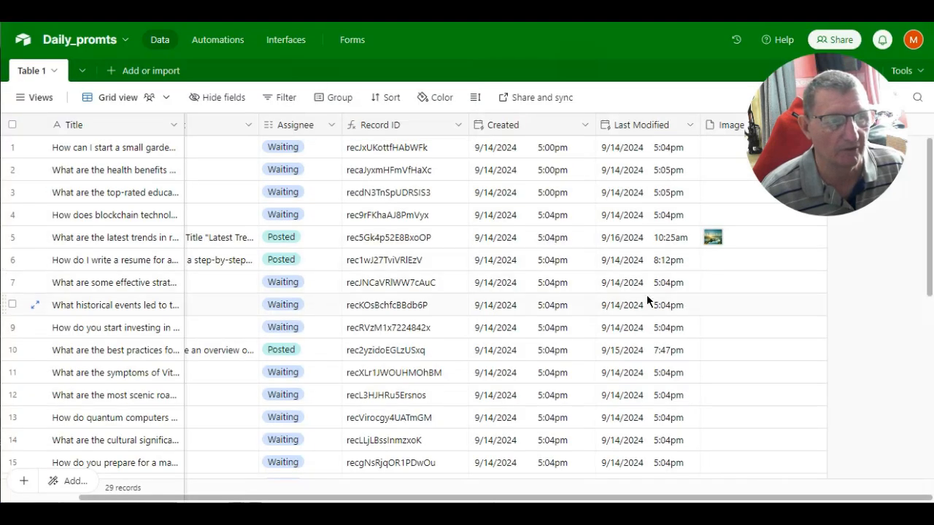
left_click_drag(242, 501, 163, 499)
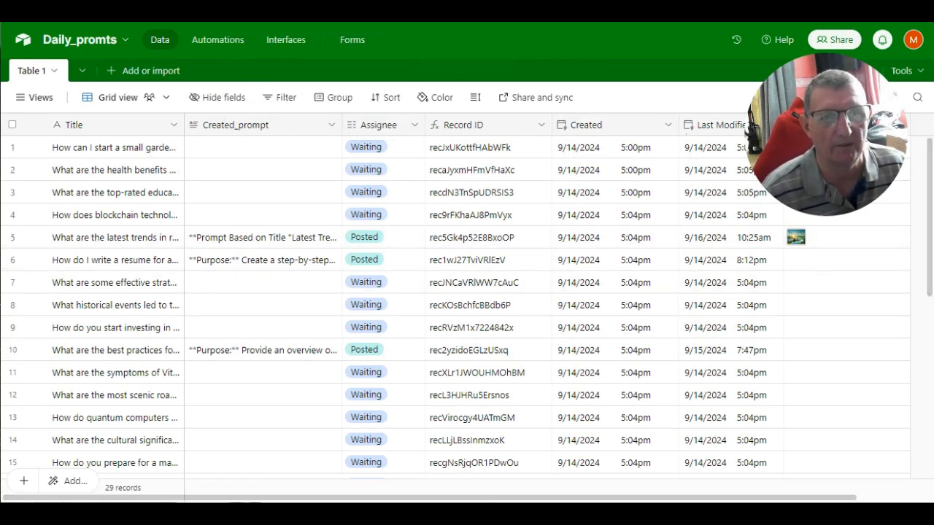
- Switch to the Make scenario and review the Get Daily Title module's base, table, output fields, formula and limit, leaving its settings unchanged
key("ctrl+Tab")
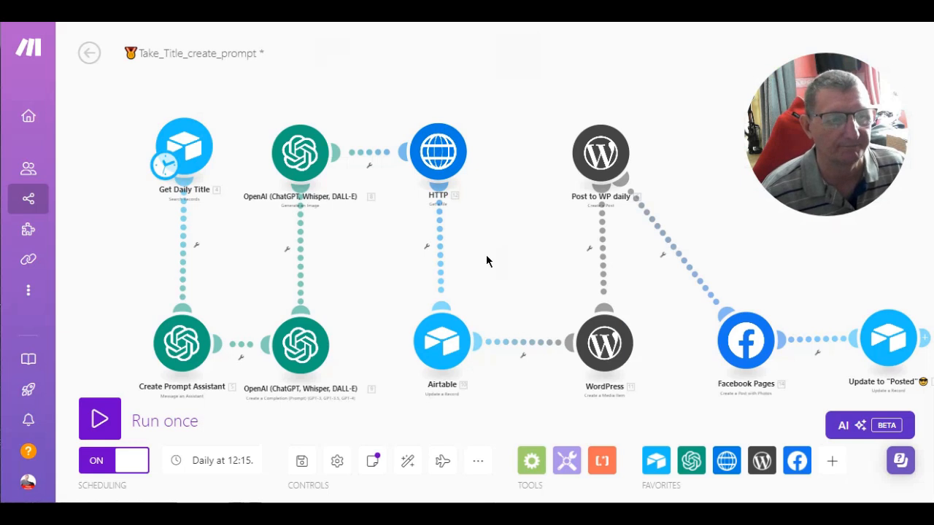
left_click(179, 159)
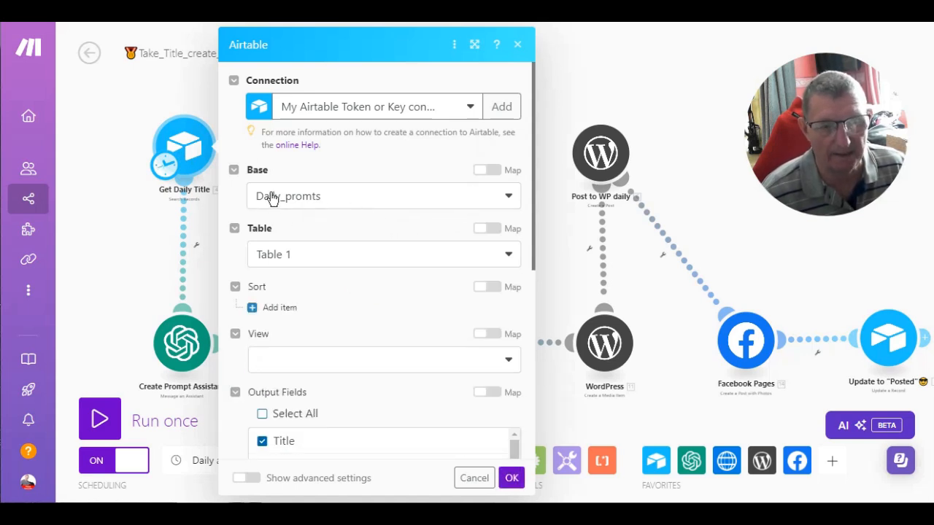
scroll(367, 258, "down", 3)
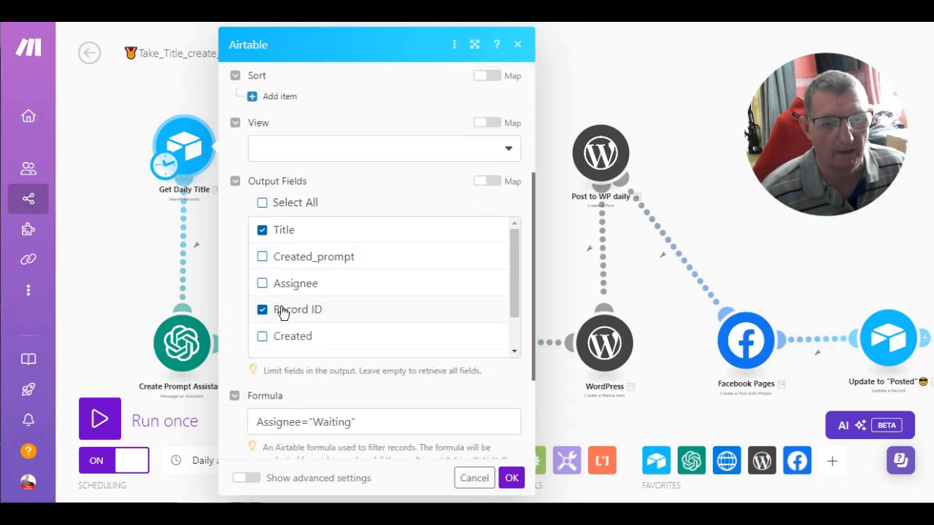
scroll(357, 300, "down", 2)
scroll(363, 298, "down", 2)
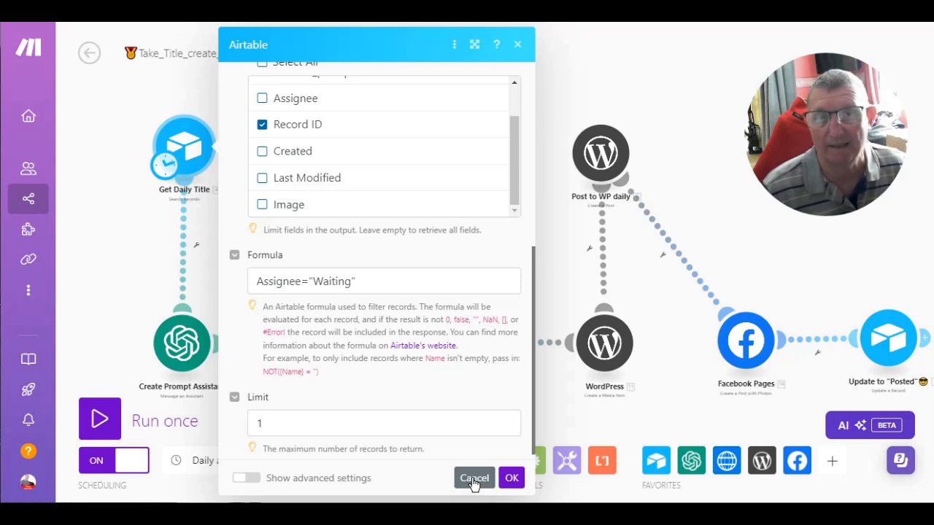
left_click(473, 479)
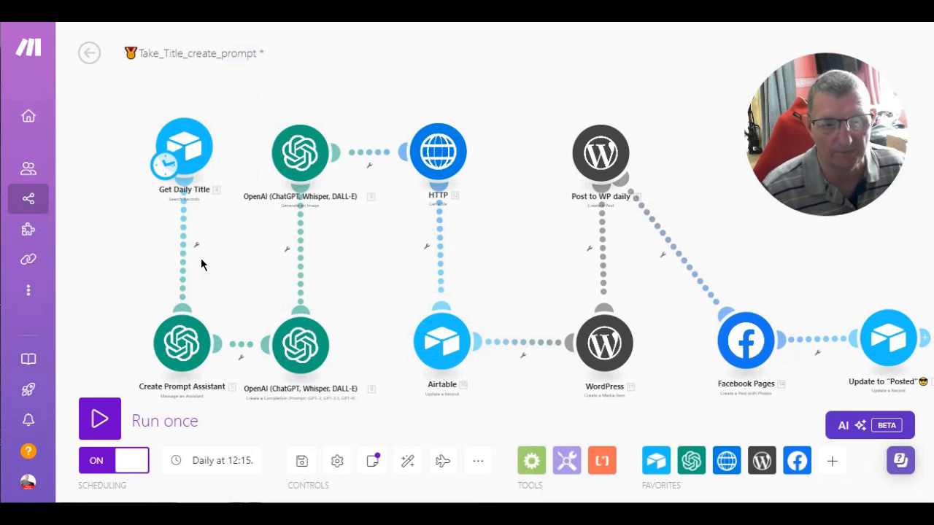
- Open the Create Prompt Assistant module, switch to the OpenAI dashboard, and read through the instructions of the Title PRO MPT Assistance assistant
left_click(182, 354)
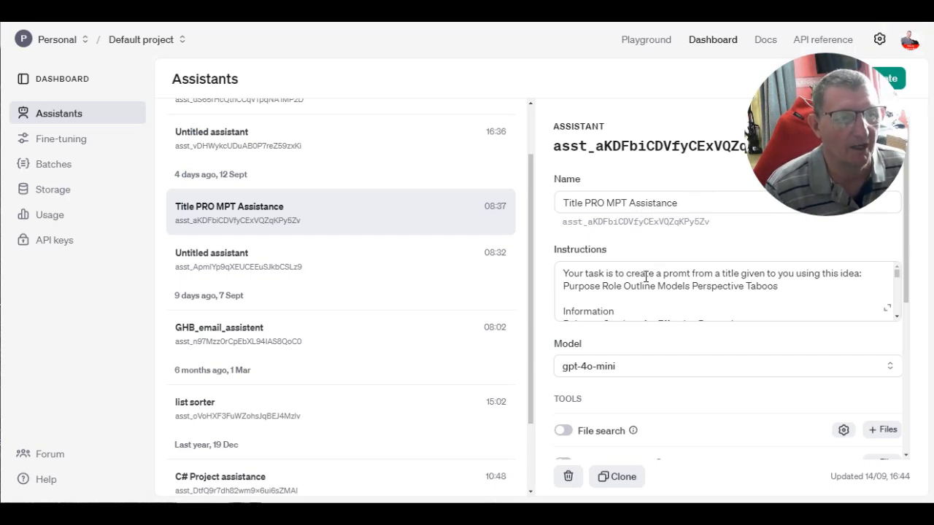
scroll(640, 273, "down", 3)
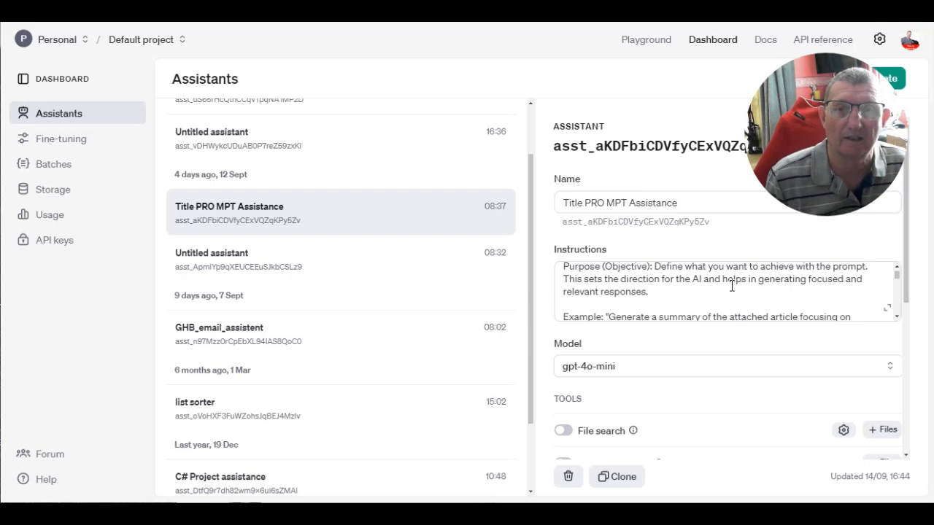
scroll(732, 290, "down", 2)
scroll(731, 290, "up", 2)
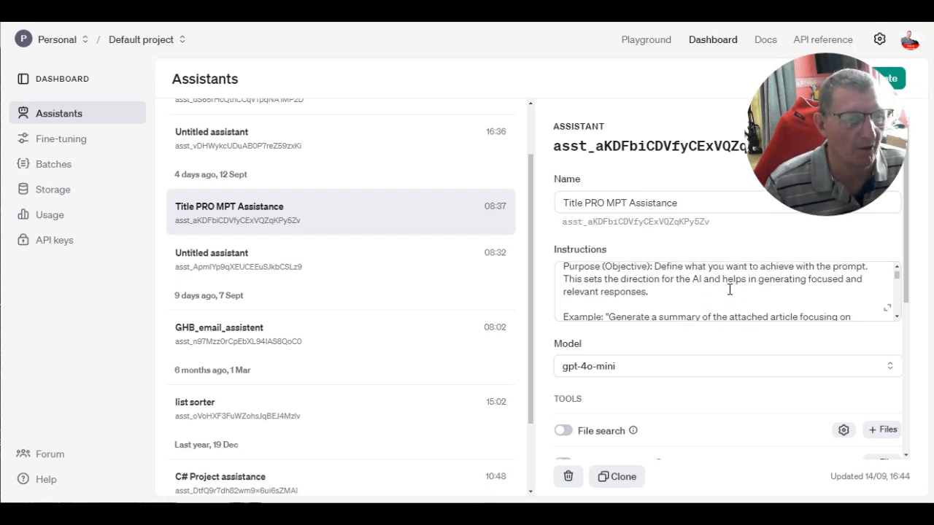
scroll(730, 289, "down", 2)
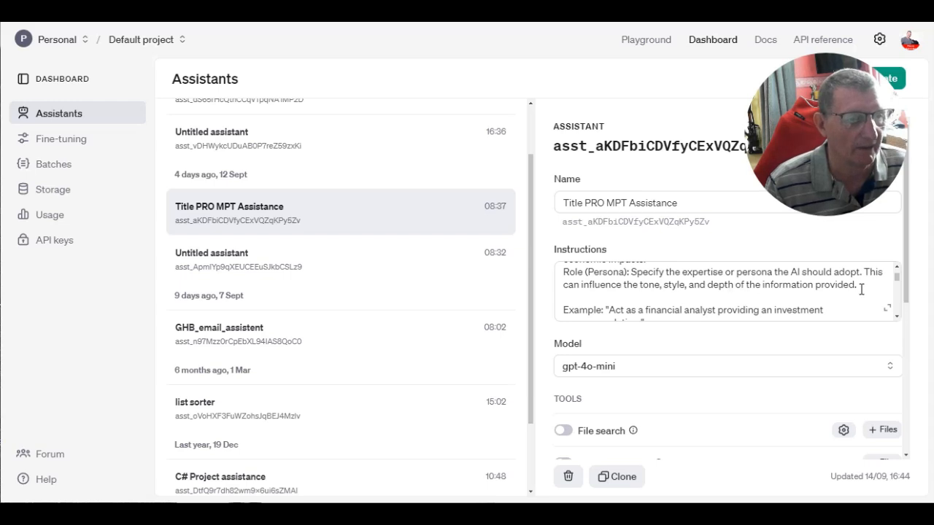
left_click(895, 265)
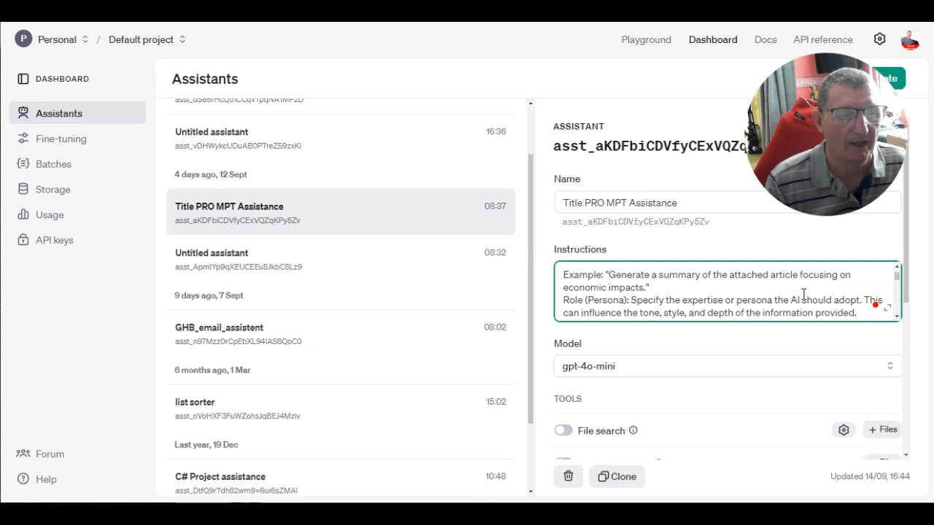
- Read the Role, Structure and Context sections in the Title PRO MPT Assistance assistant's instructions
left_click(895, 317)
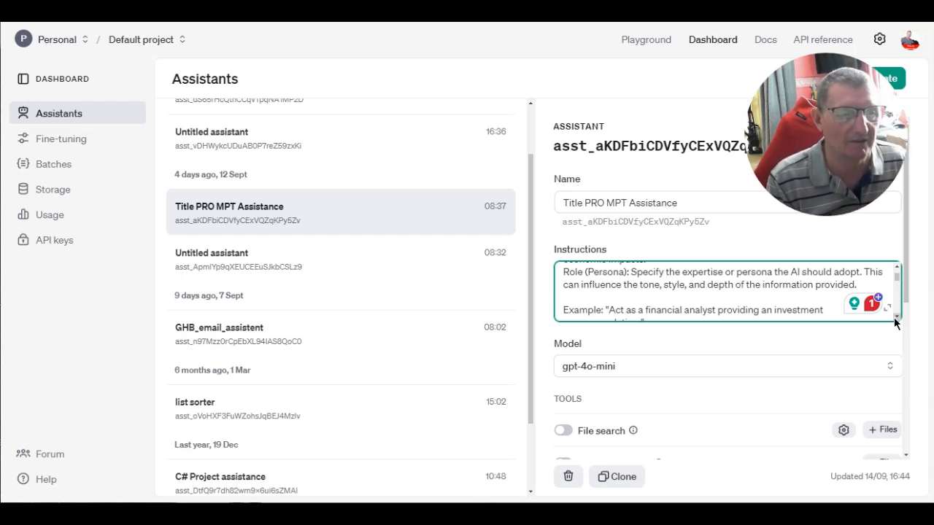
left_click(898, 319)
left_click(898, 319)
left_click(898, 319)
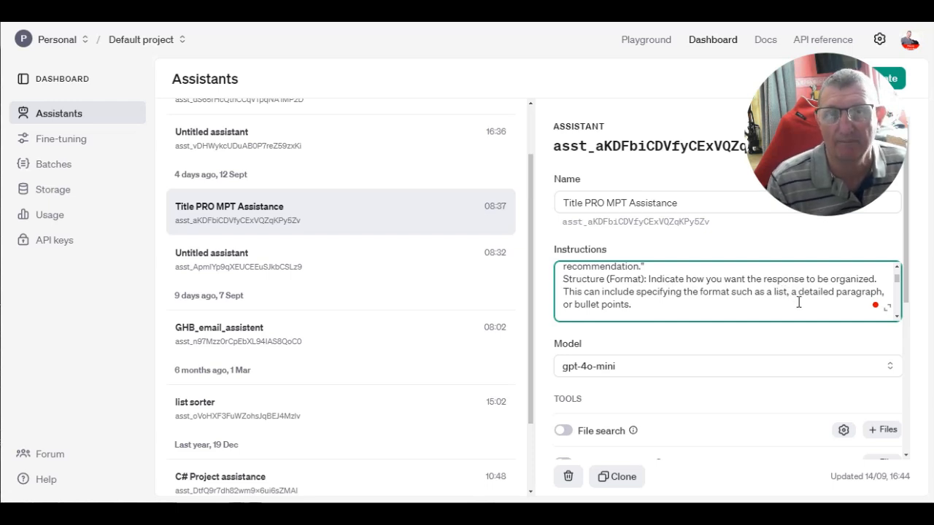
left_click(897, 319)
left_click(898, 319)
left_click(898, 319)
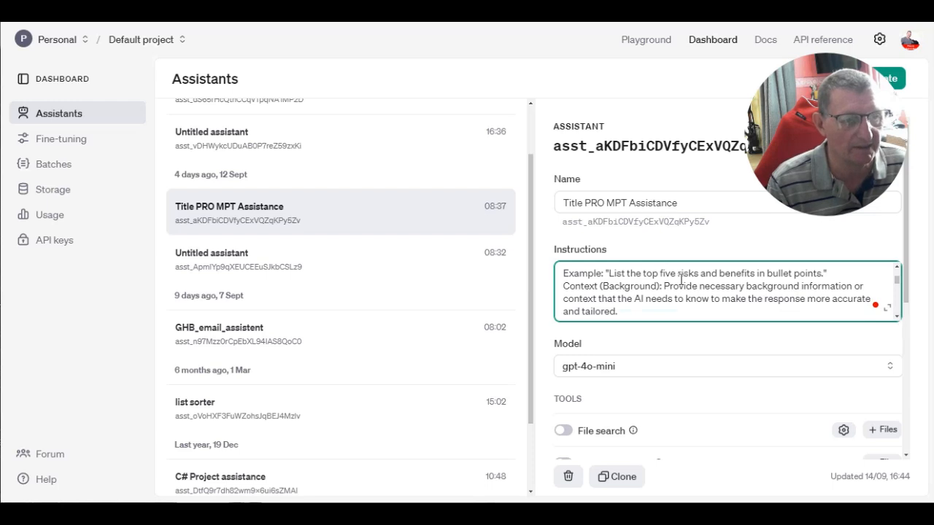
left_click(895, 318)
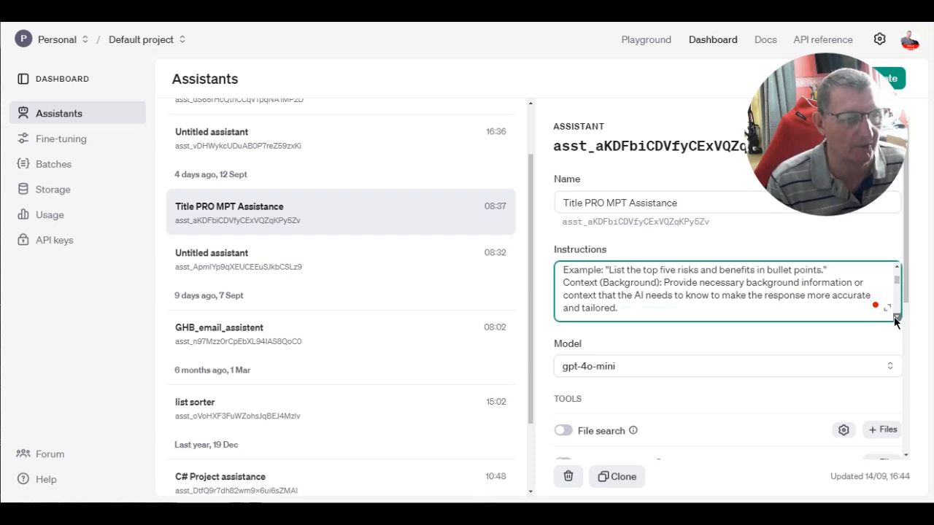
left_click(895, 318)
left_click(895, 318)
left_click(895, 318)
left_click(895, 318)
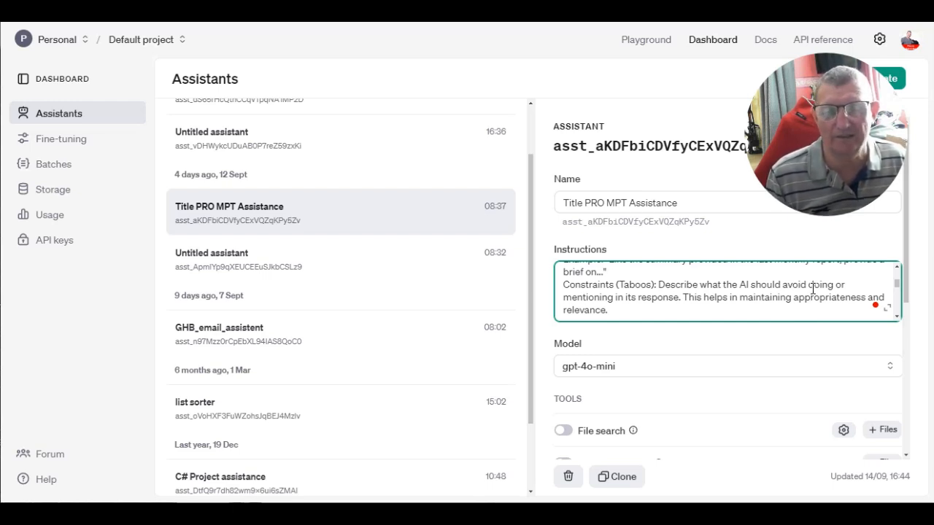
- Read the rest of the assistant's instructions, from the Constraints section through the YouTube titles example to its Taboos
left_click(896, 317)
left_click(894, 318)
left_click(894, 318)
left_click(894, 318)
left_click(895, 318)
left_click(894, 318)
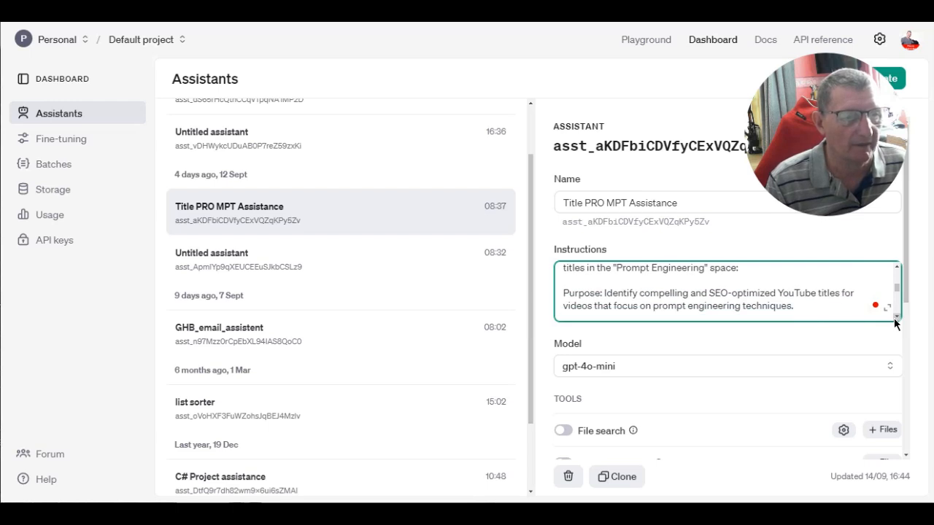
left_click(894, 318)
left_click(894, 318)
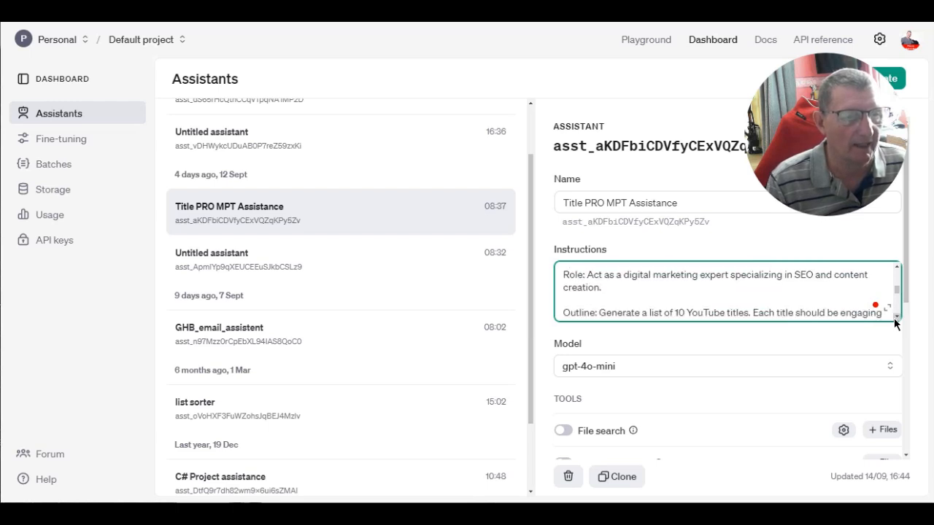
left_click(897, 267)
left_click(896, 268)
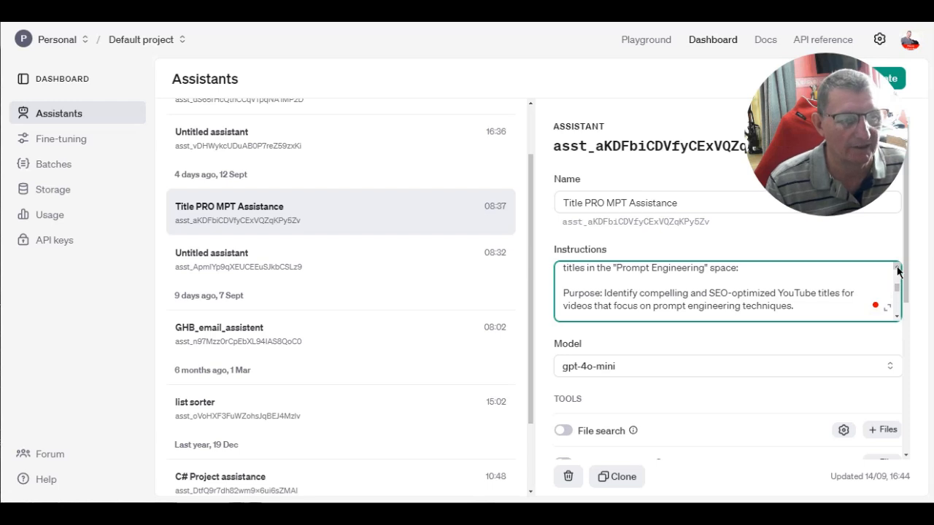
left_click(896, 317)
left_click(896, 317)
left_click(895, 318)
left_click(896, 318)
left_click(896, 318)
left_click(895, 318)
left_click(896, 318)
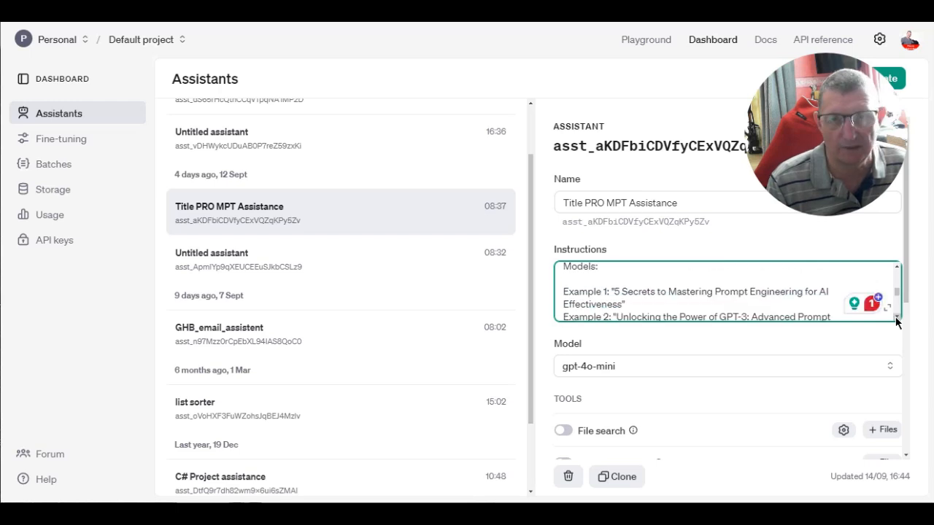
left_click(896, 318)
left_click(896, 317)
left_click(895, 318)
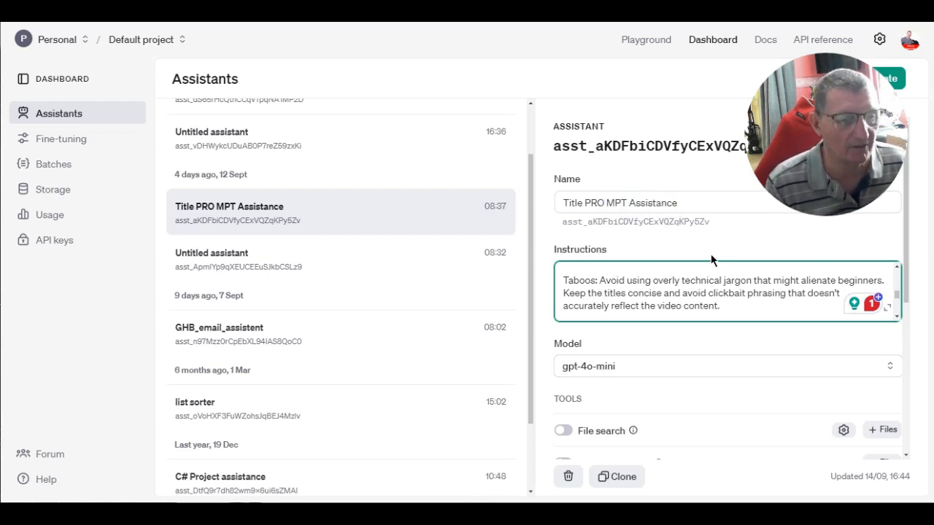
scroll(711, 255, "down", 1)
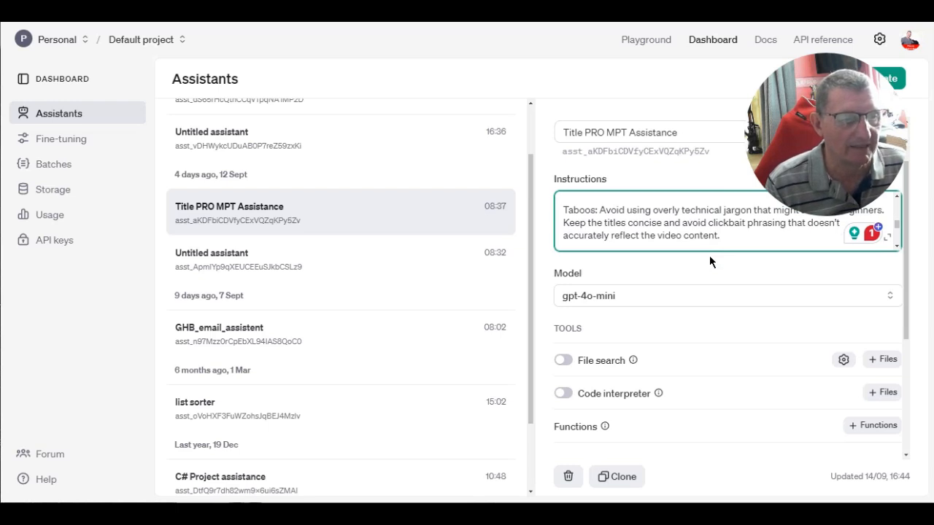
scroll(709, 256, "up", 1)
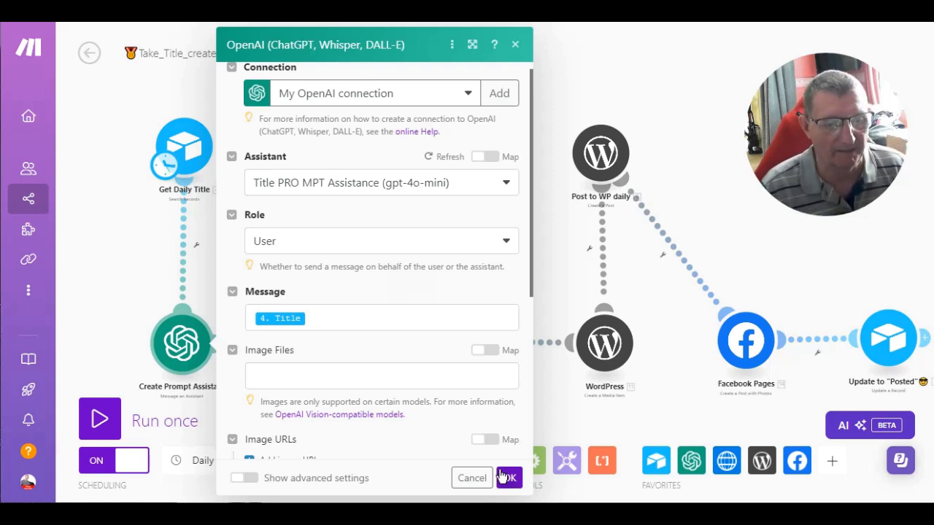
- Return to the Make scenario, leave Create Prompt Assistant unchanged, and review the chat completion and Generate an Image modules' settings
left_click(470, 478)
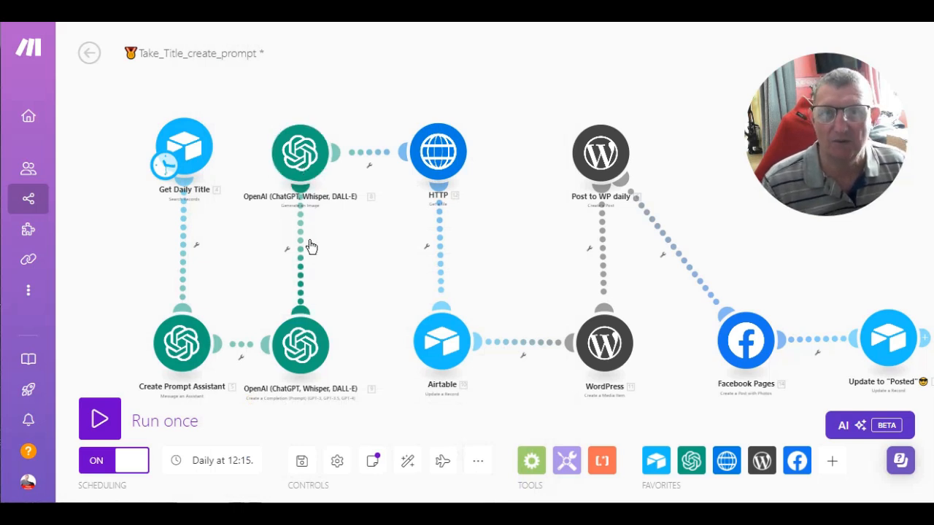
left_click(305, 352)
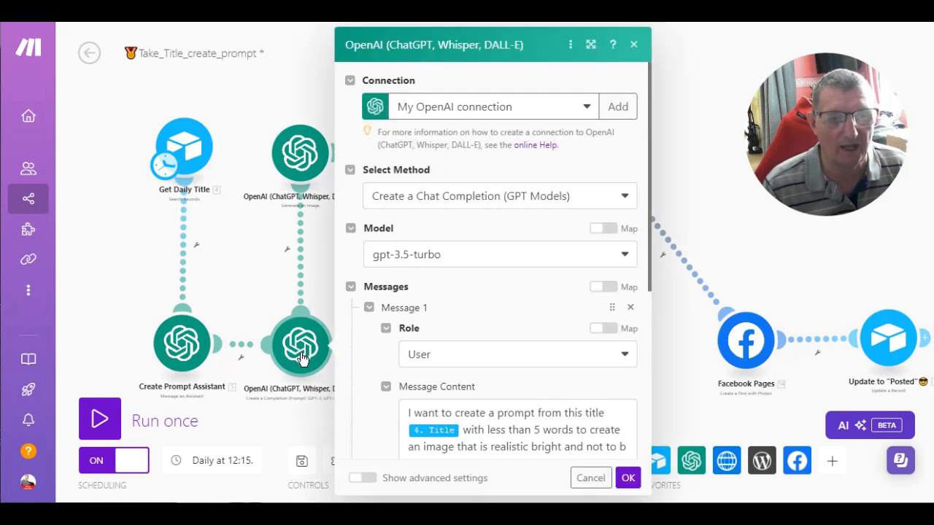
left_click(633, 44)
left_click(300, 153)
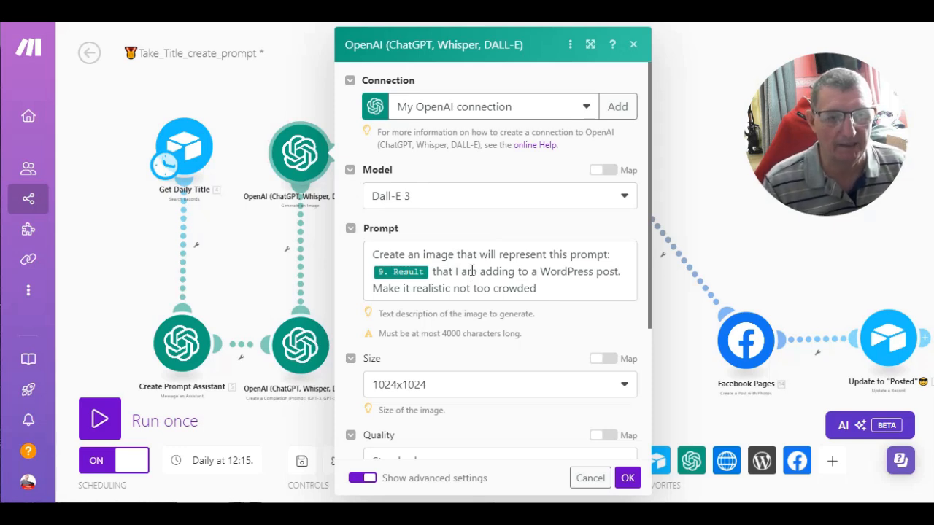
left_click(633, 44)
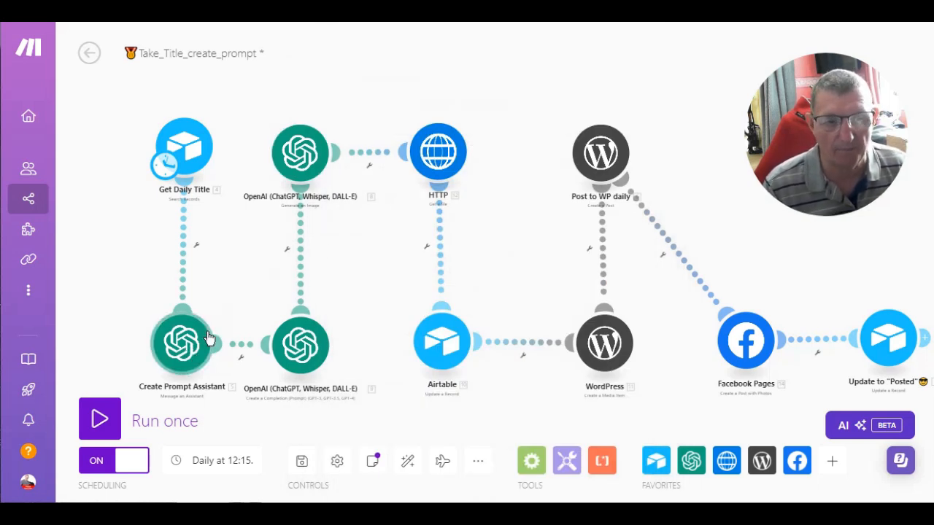
- Set the word limit in the chat completion module's message content to less than 500 words and save the module
left_click(300, 344)
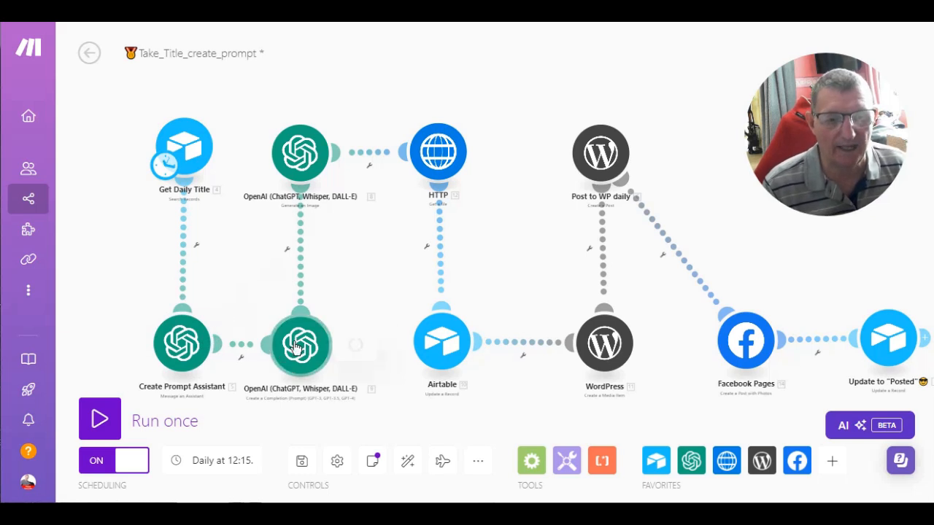
scroll(542, 339, "down", 3)
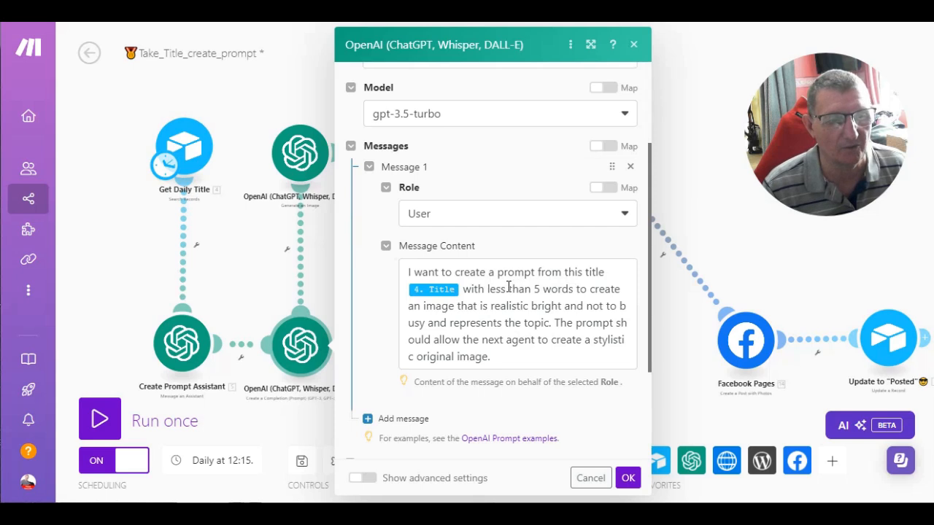
left_click(538, 289)
type("5")
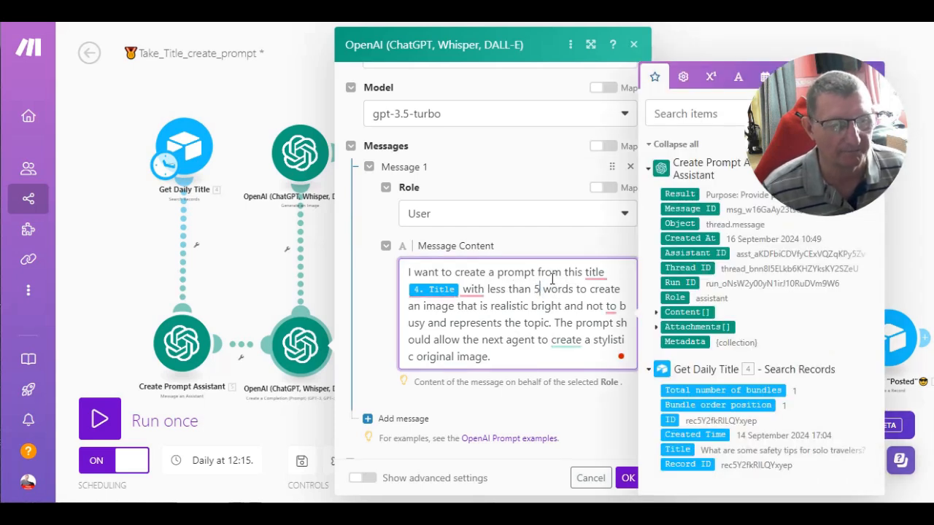
type("00")
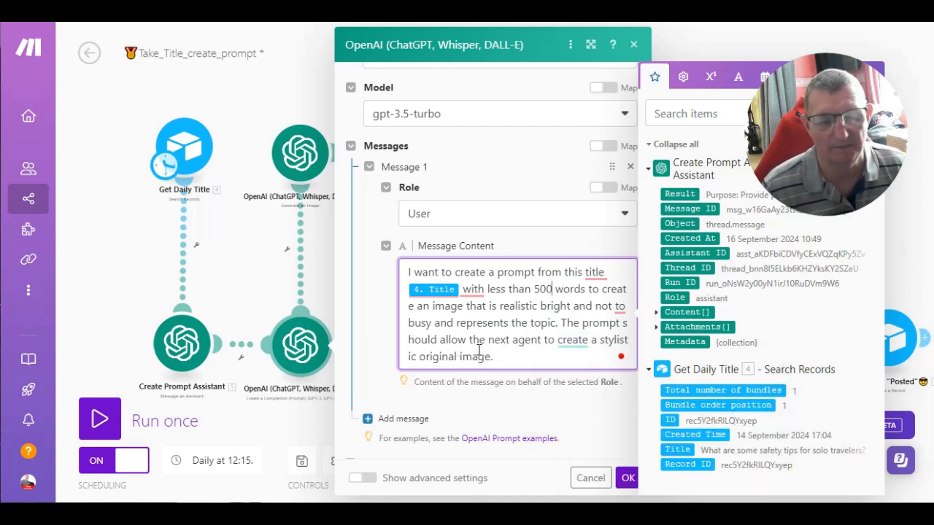
left_click(625, 478)
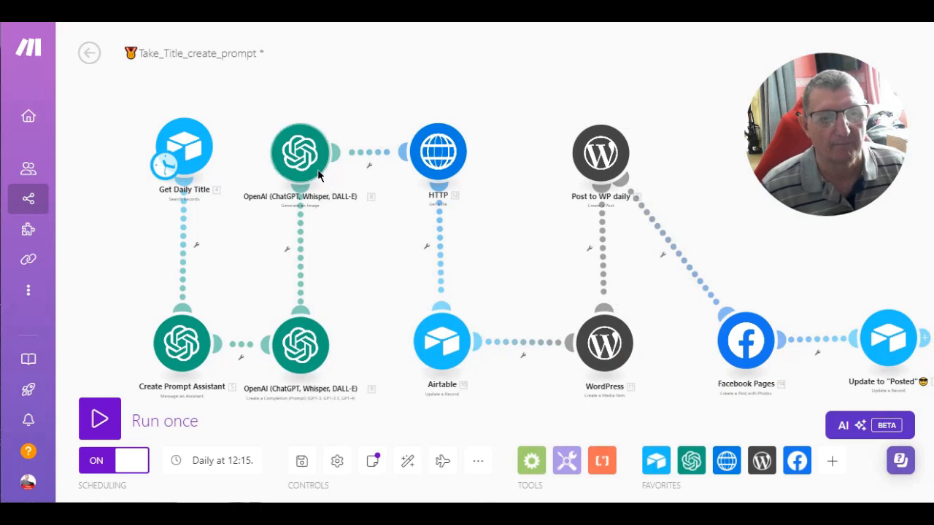
- Set the image size to Empty in the Dall-E 3 Generate an Image module and save the module
left_click(300, 160)
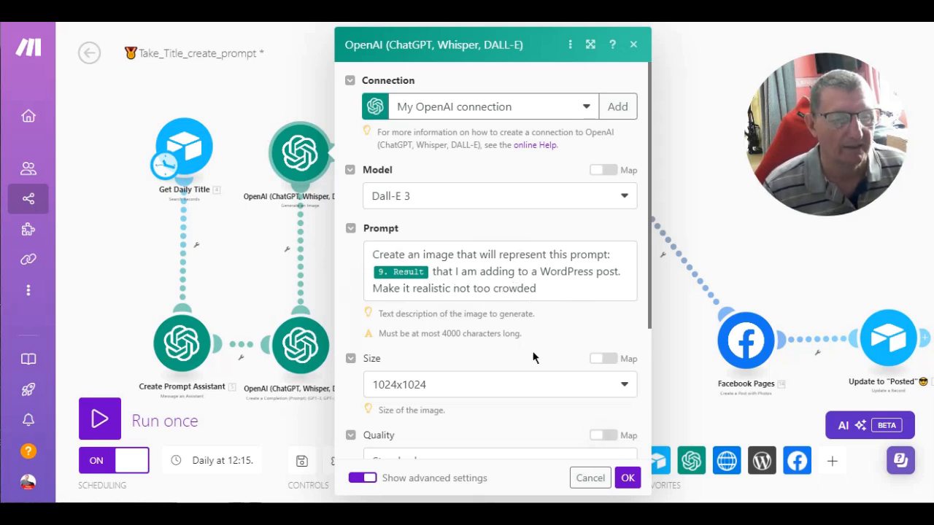
scroll(519, 390, "down", 1)
scroll(519, 390, "down", 1)
left_click(506, 325)
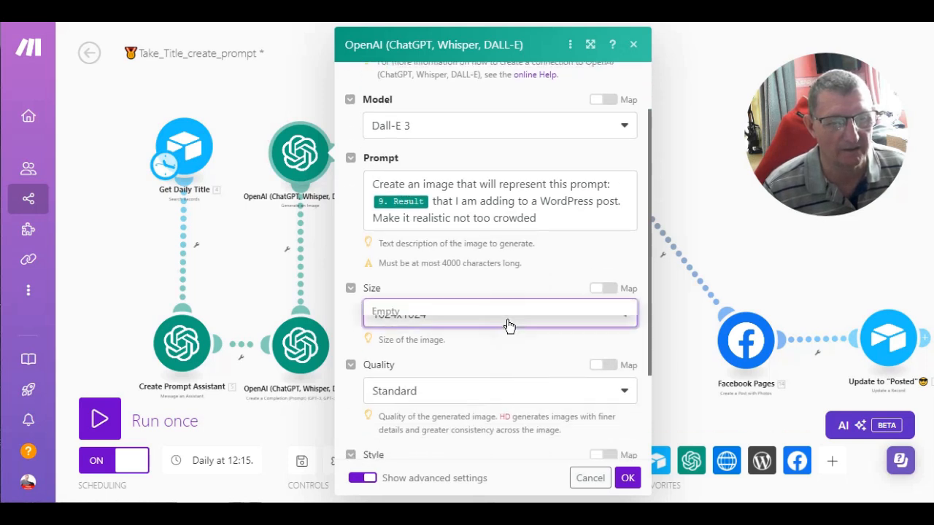
left_click(508, 325)
scroll(463, 398, "down", 2)
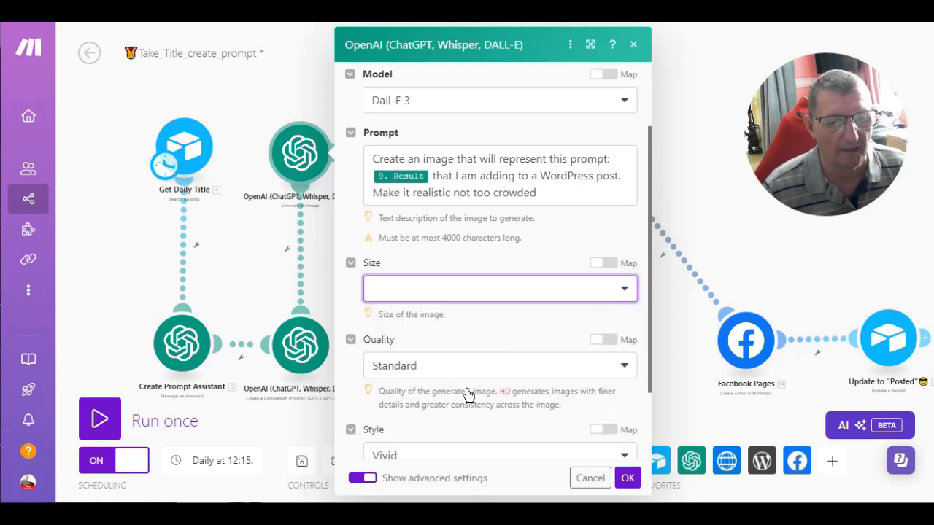
left_click(627, 478)
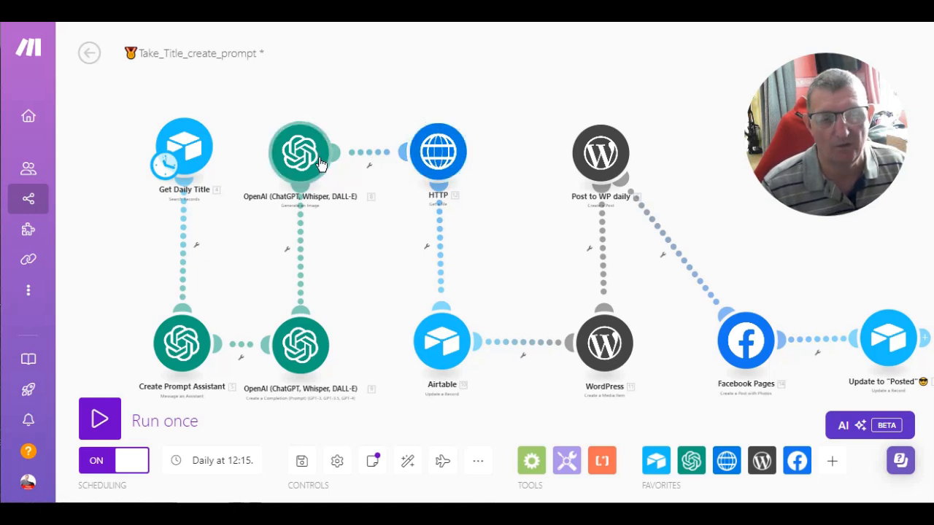
- Replace the HTTP module's fixed URL with the Data[]: URL value from the Generate an Image module and save it
left_click(440, 161)
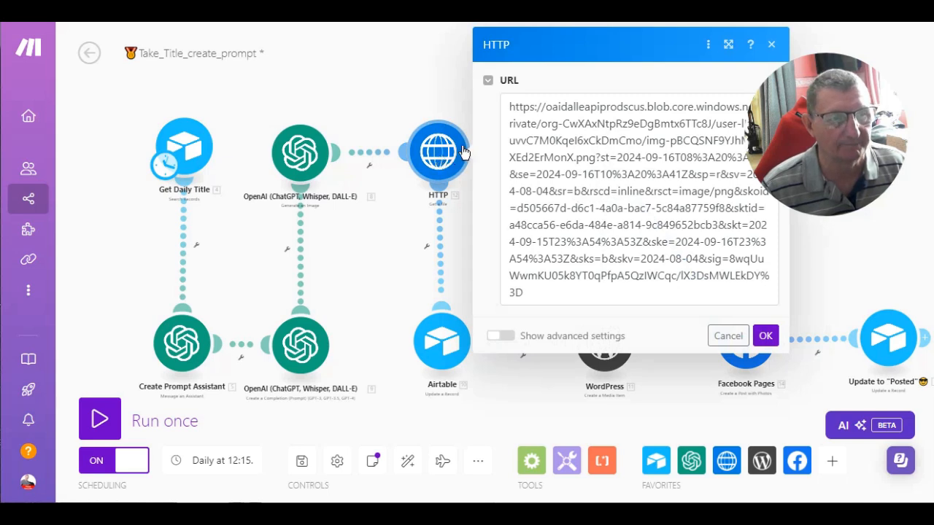
left_click_drag(529, 294, 511, 102)
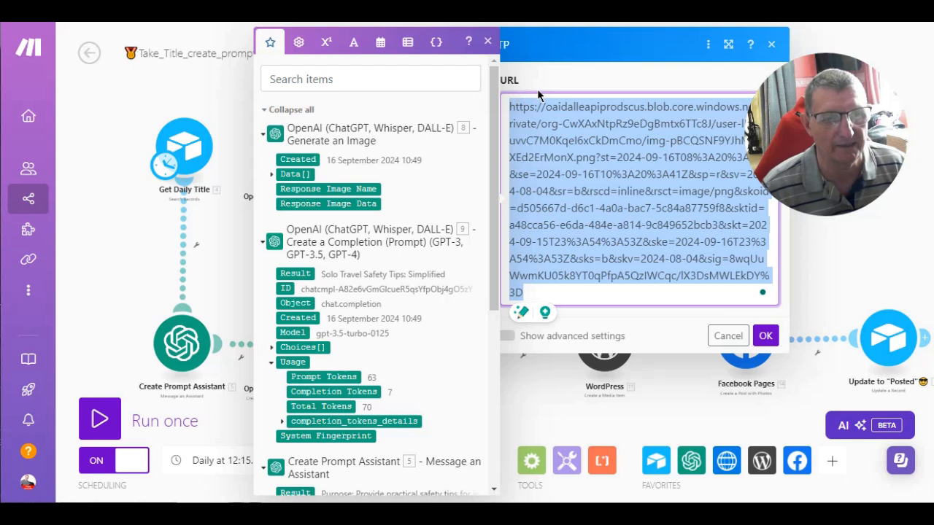
key("Delete")
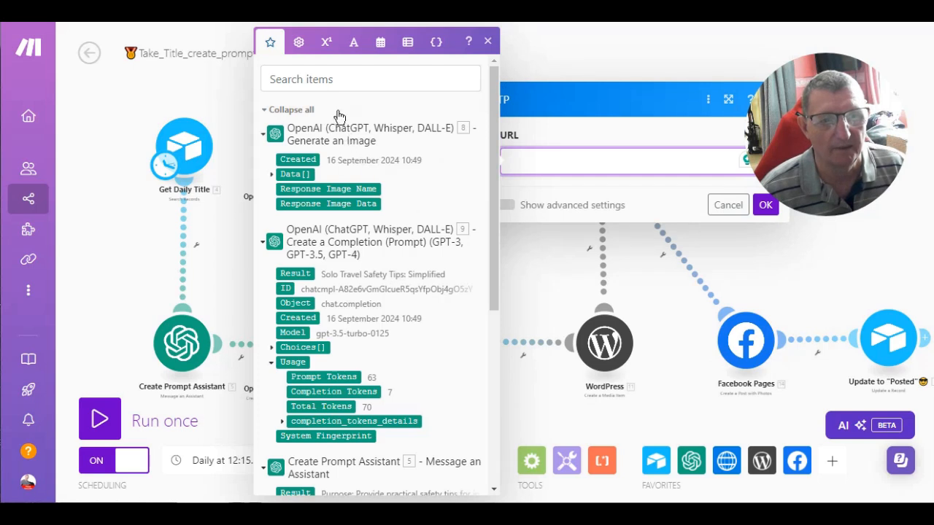
left_click(273, 175)
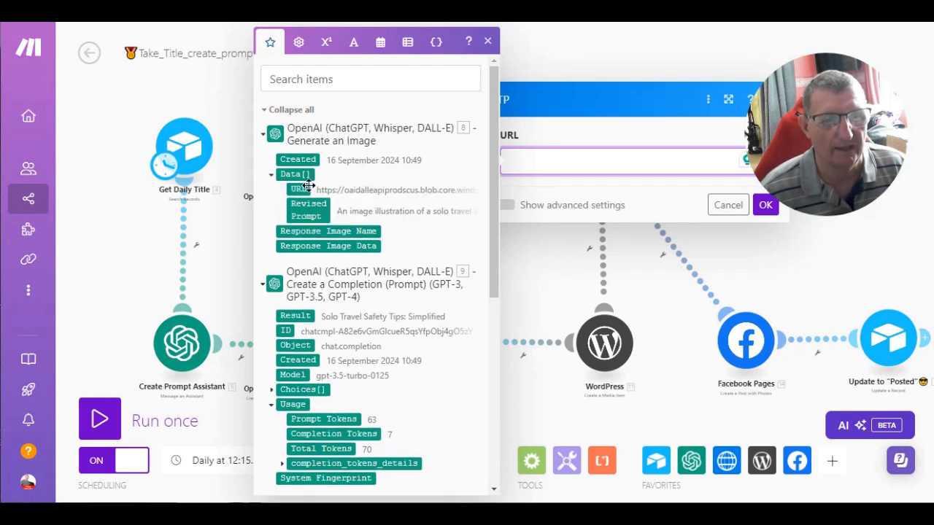
left_click(298, 188)
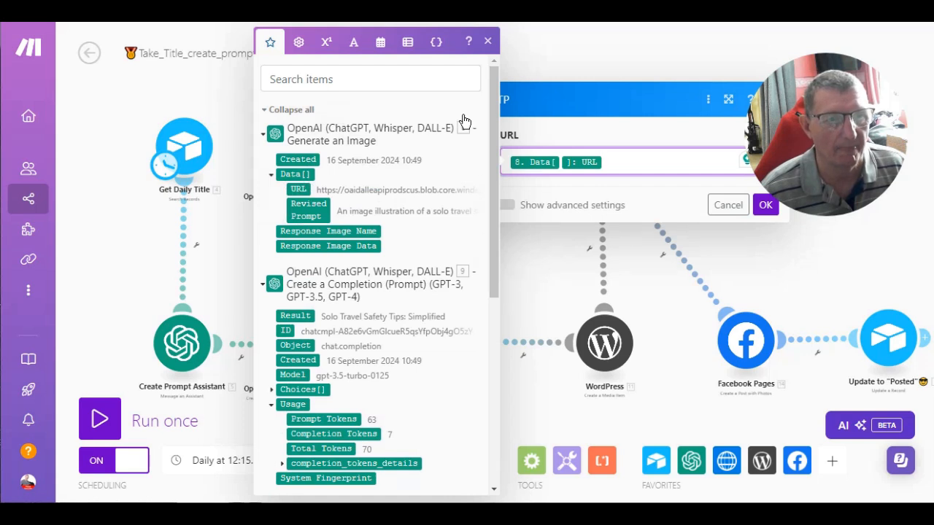
left_click_drag(493, 216, 492, 402)
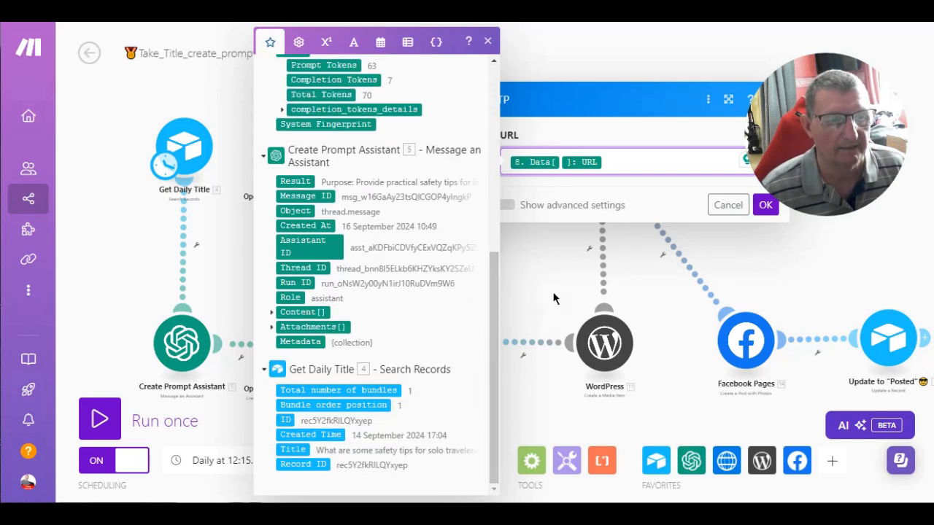
left_click(555, 273)
left_click(437, 151)
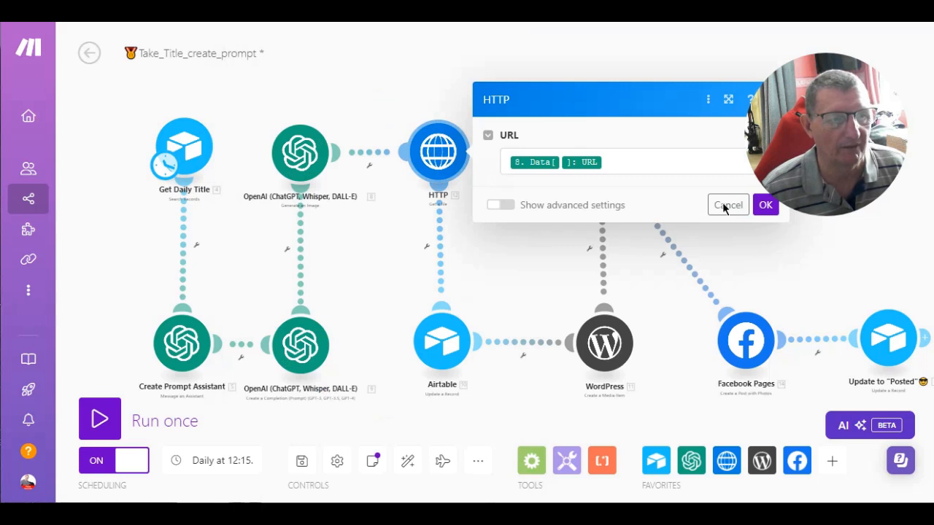
left_click(765, 206)
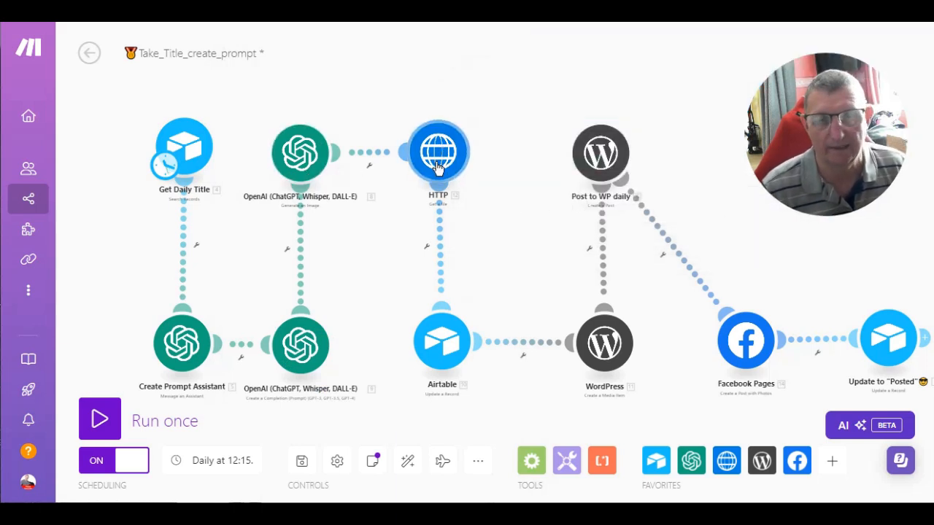
- Review the Record ID, Created_prompt and Image mappings in the Airtable Update a Record module and confirm it without changes
left_click(442, 336)
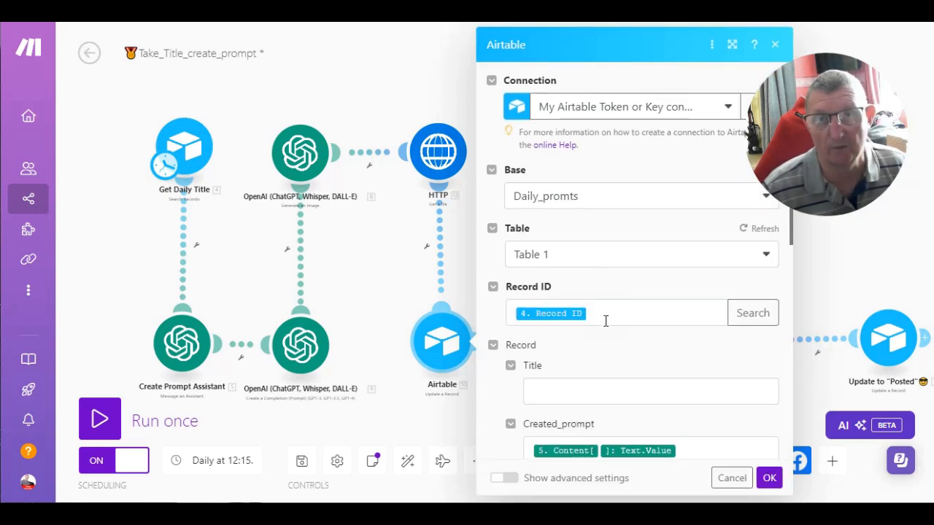
scroll(588, 318, "down", 3)
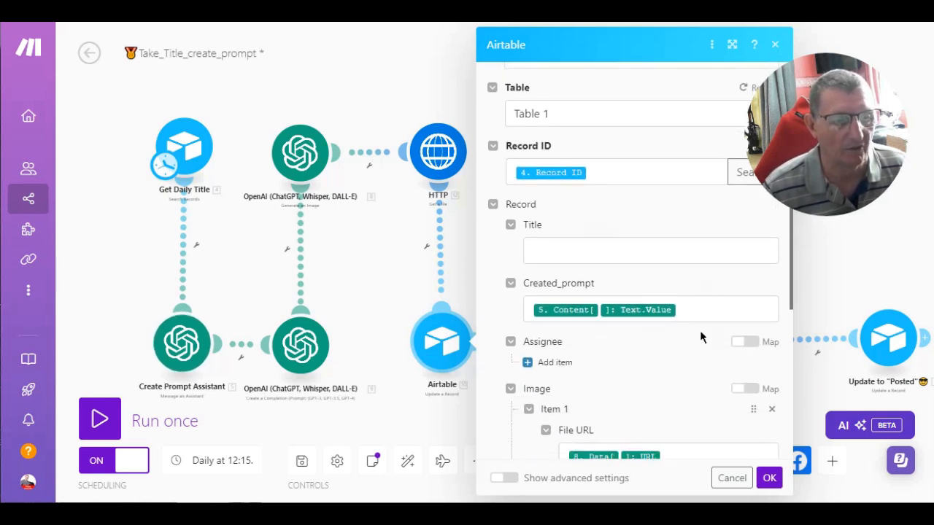
scroll(689, 337, "down", 1)
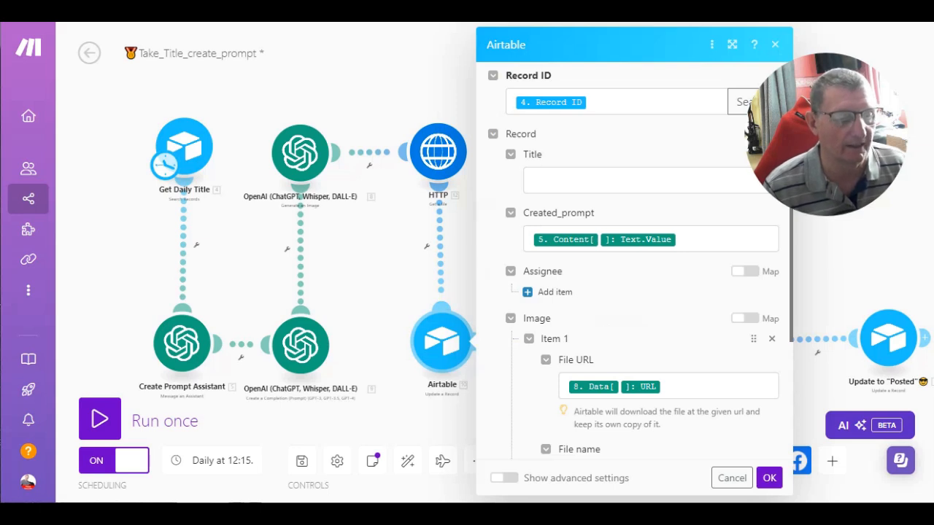
left_click(769, 478)
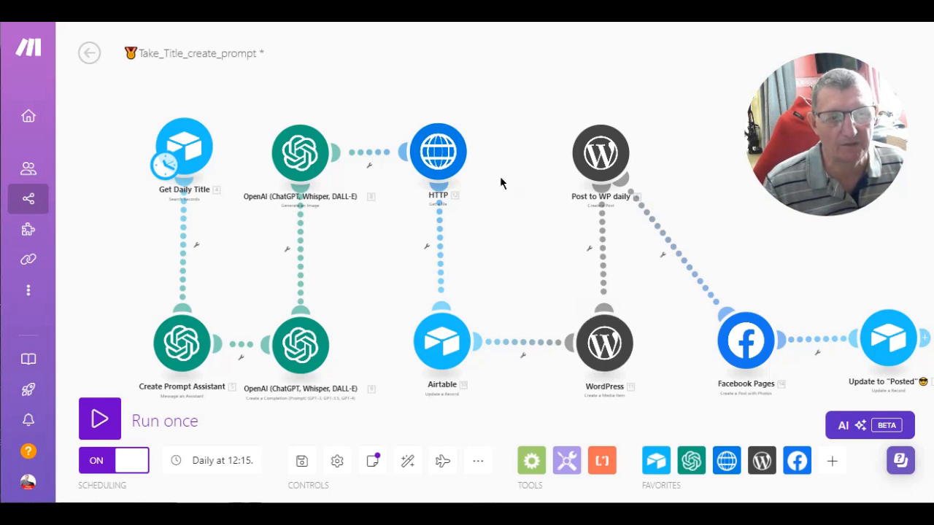
- Check the file source, title and alternative text in the WordPress Create a Media Item module and confirm it without changes
left_click(603, 357)
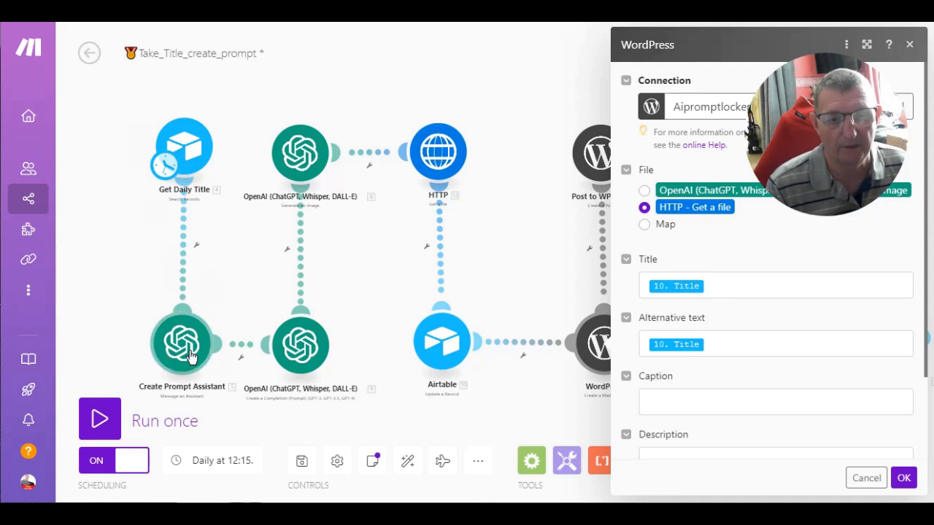
scroll(747, 329, "down", 1)
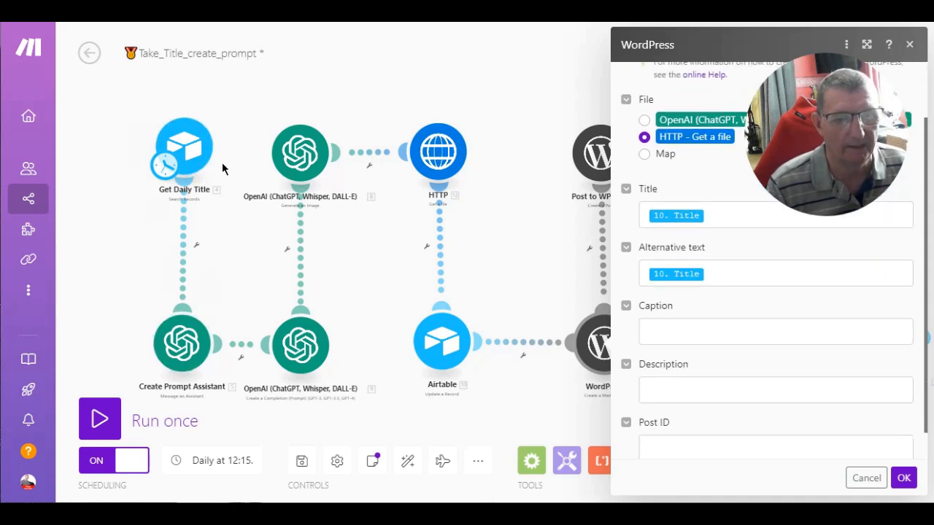
scroll(746, 317, "down", 1)
scroll(751, 313, "up", 1)
scroll(750, 310, "up", 1)
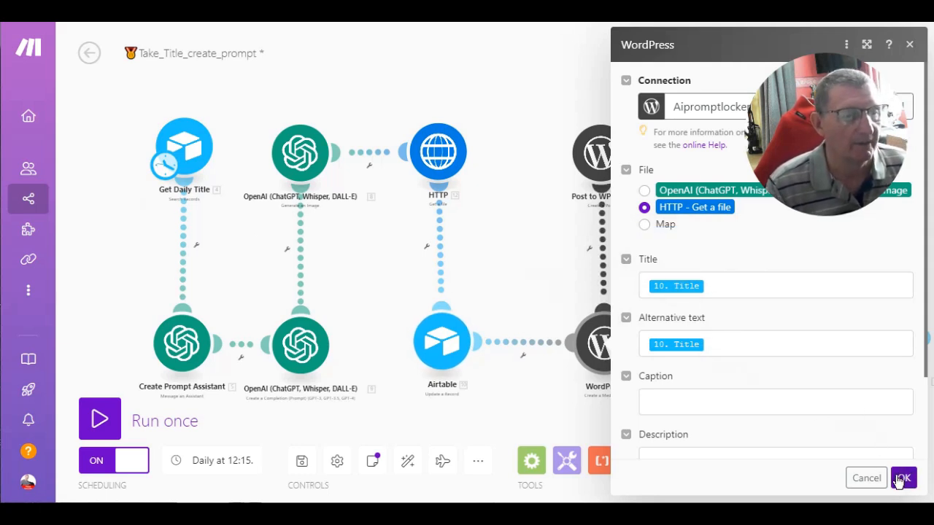
left_click(902, 479)
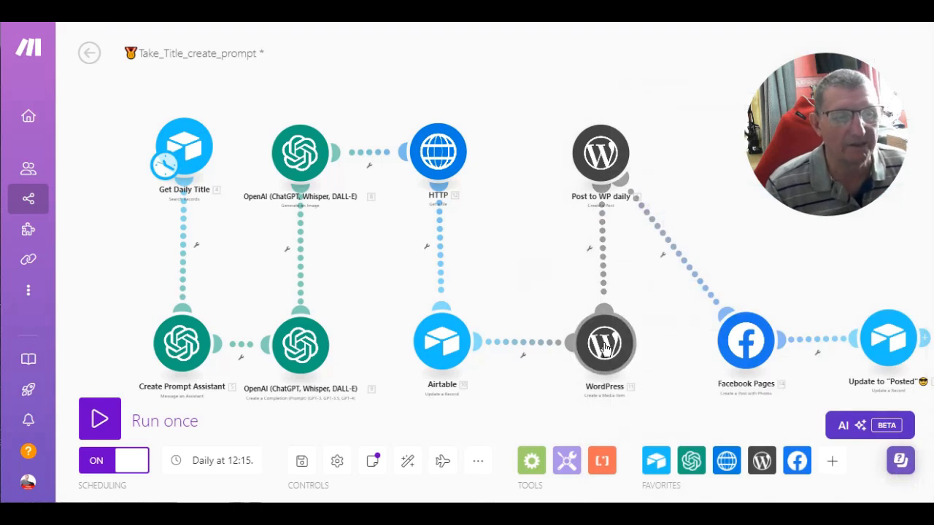
- Add "This Is" in front of "Your Daily Prompt" in the title of the Post to WP daily module
left_click(597, 166)
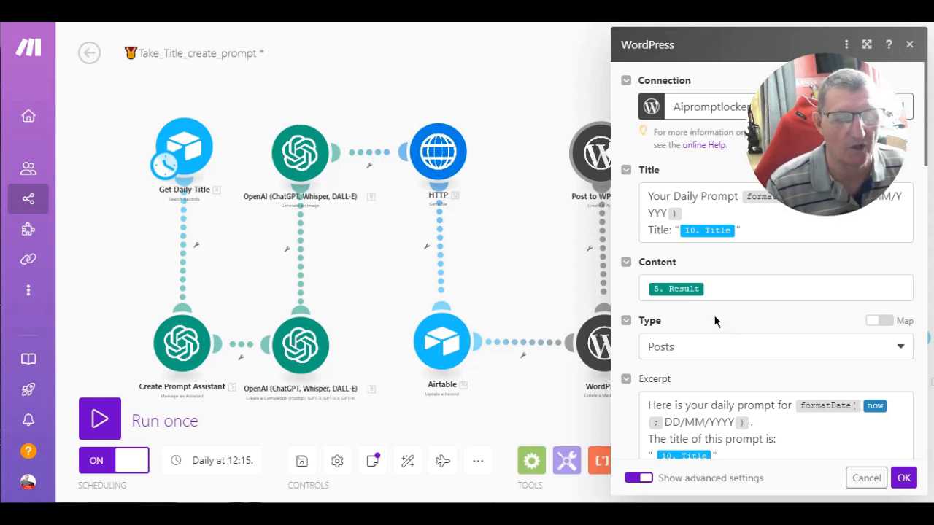
scroll(715, 321, "down", 1)
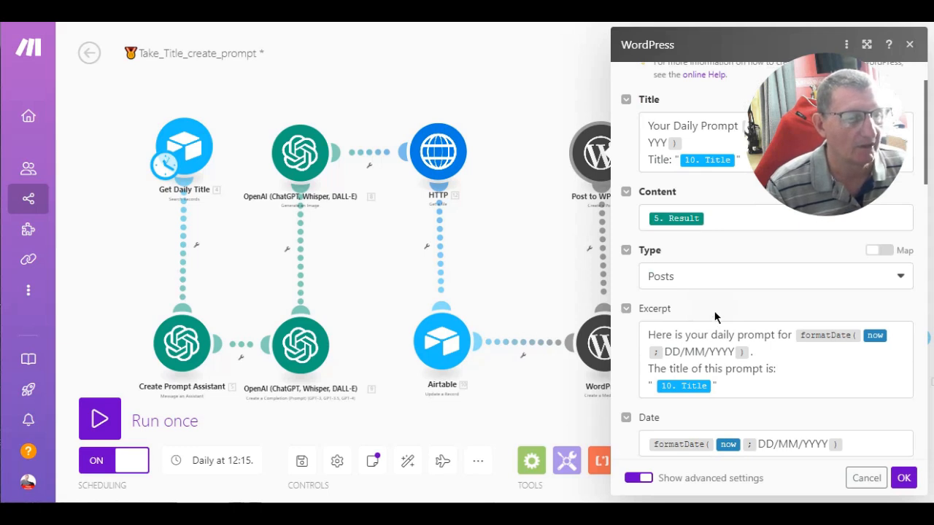
scroll(713, 286, "up", 1)
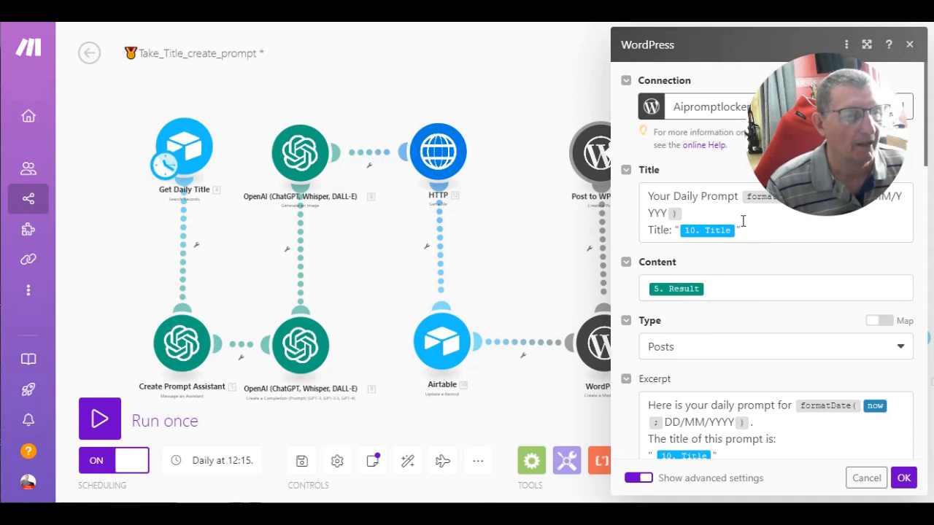
left_click_drag(811, 91, 118, 56)
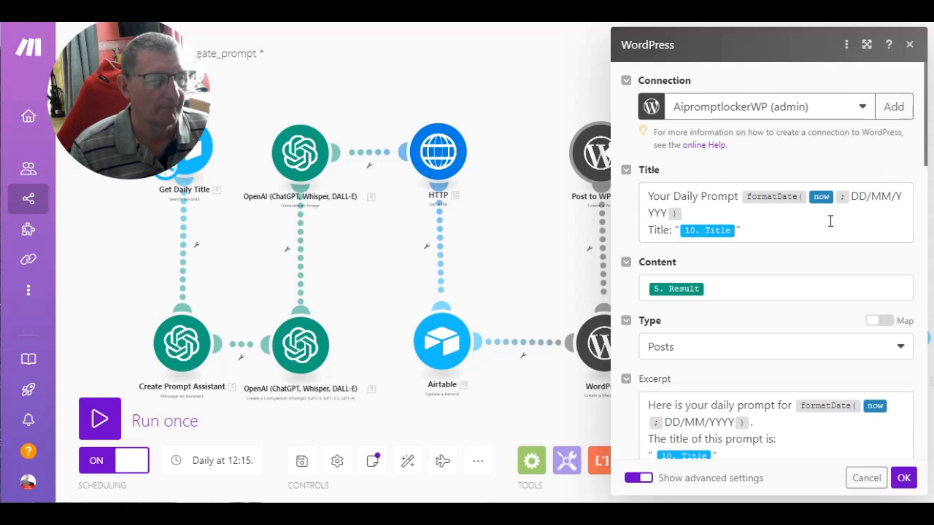
left_click(646, 197)
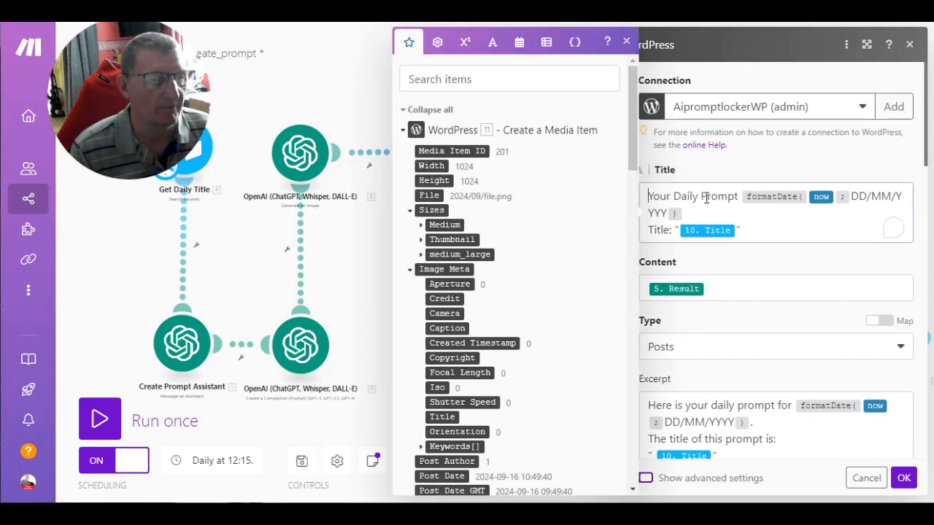
mouse_move(788, 197)
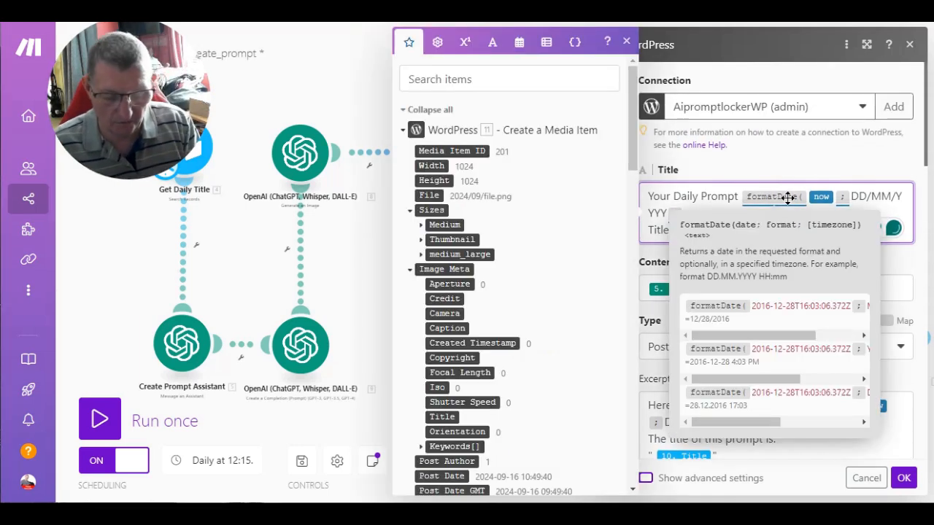
type("This Is")
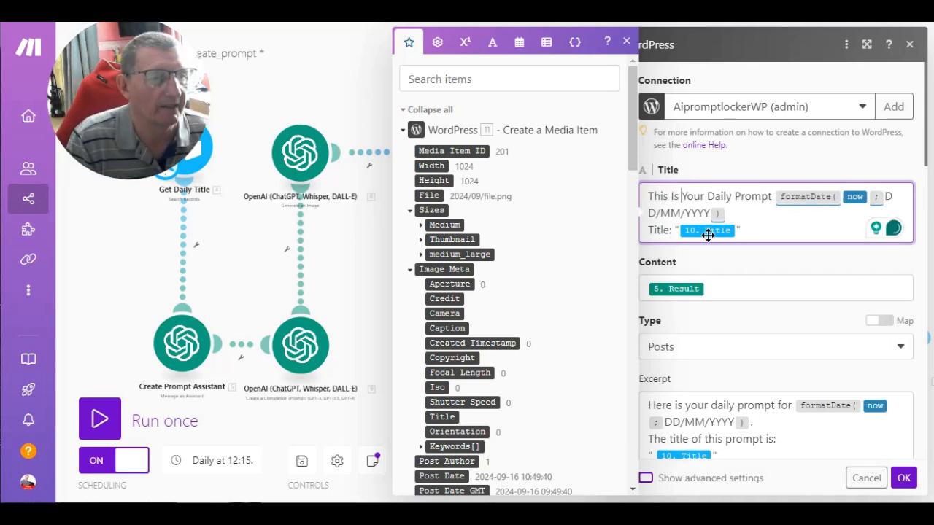
- Check the post's content, excerpt, date, status, categories, tags, featured media and remaining advanced settings, and save the Post to WP daily module
left_click(794, 284)
scroll(791, 327, "down", 2)
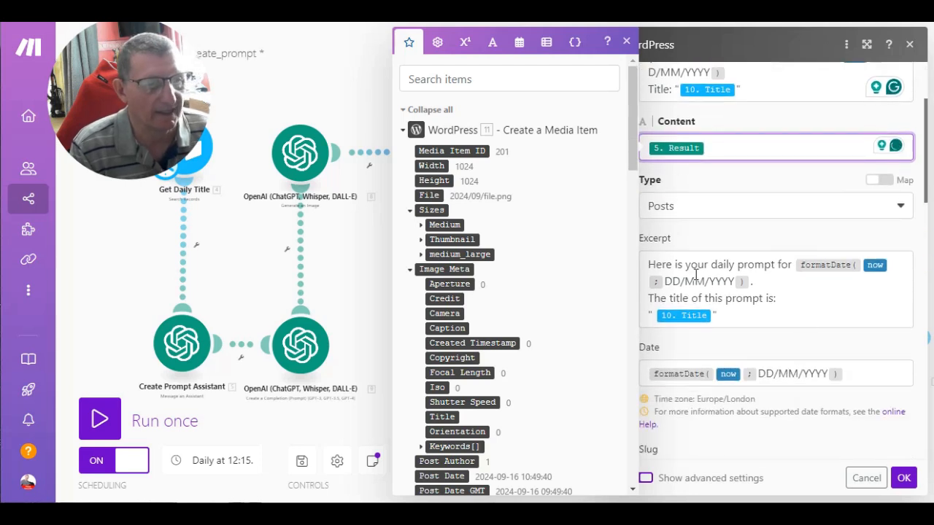
left_click(794, 304)
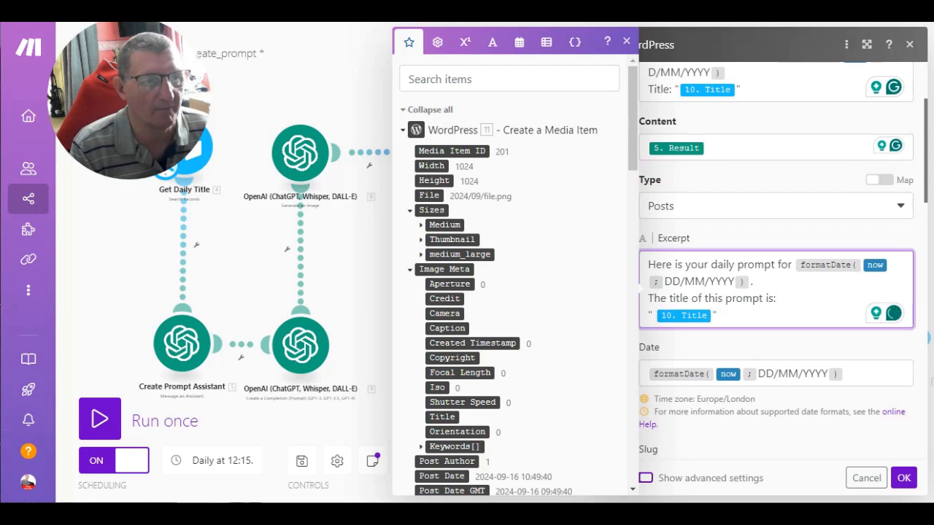
left_click(626, 42)
scroll(712, 207, "down", 2)
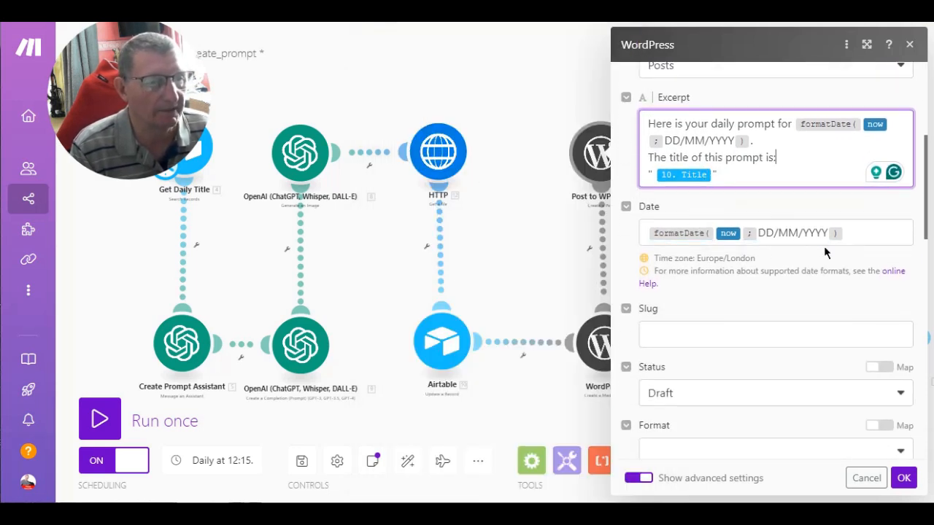
scroll(825, 251, "down", 5)
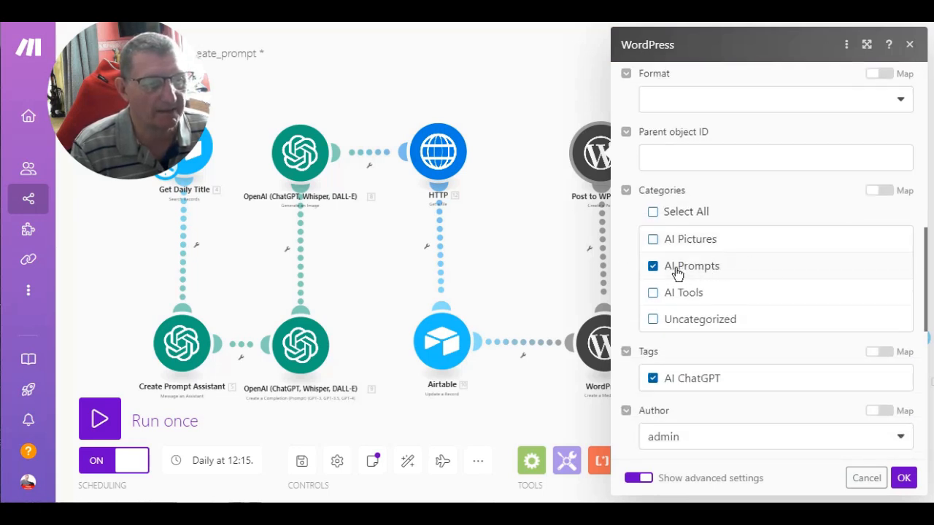
scroll(670, 272, "down", 4)
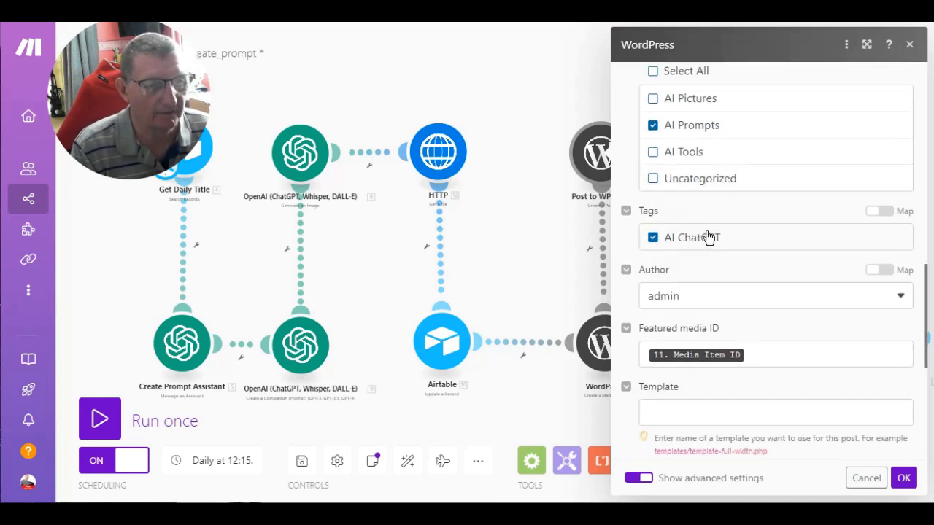
scroll(756, 270, "down", 1)
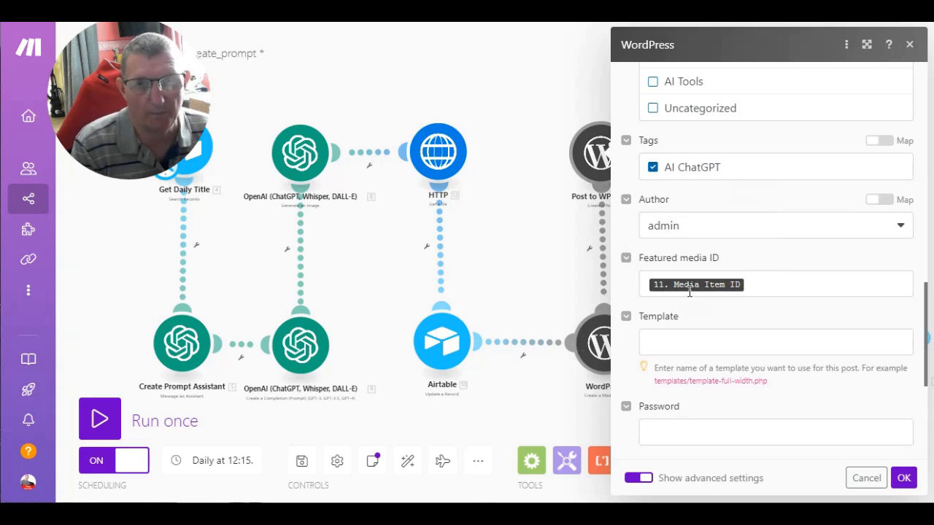
scroll(775, 260, "down", 2)
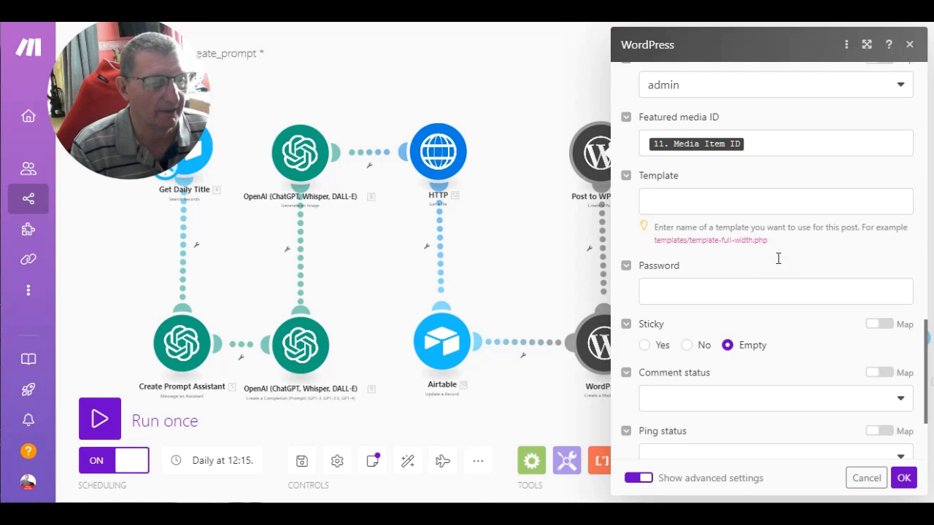
scroll(778, 260, "down", 1)
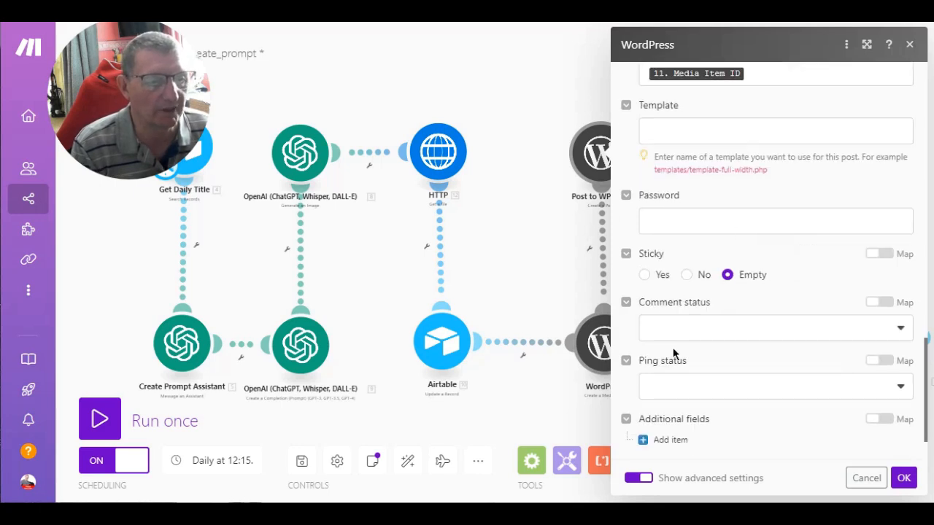
scroll(671, 351, "down", 1)
scroll(670, 344, "up", 3)
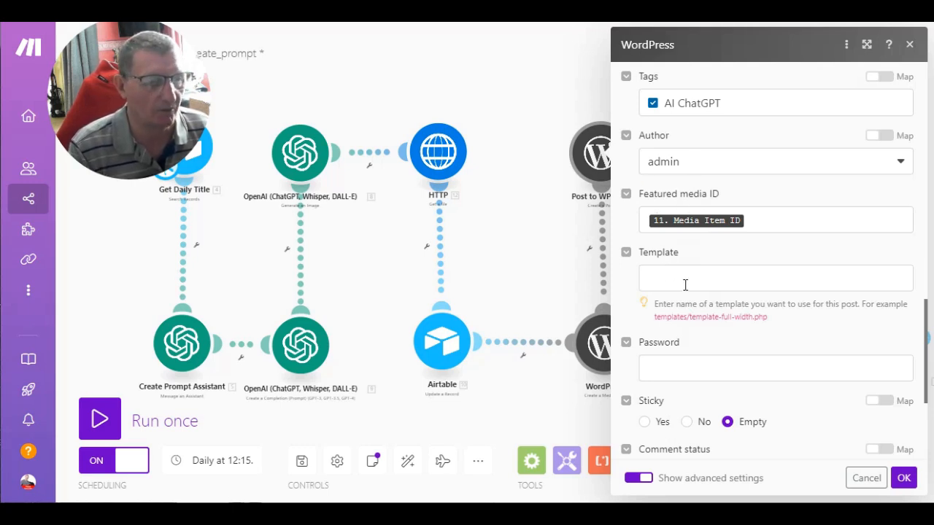
scroll(685, 285, "down", 3)
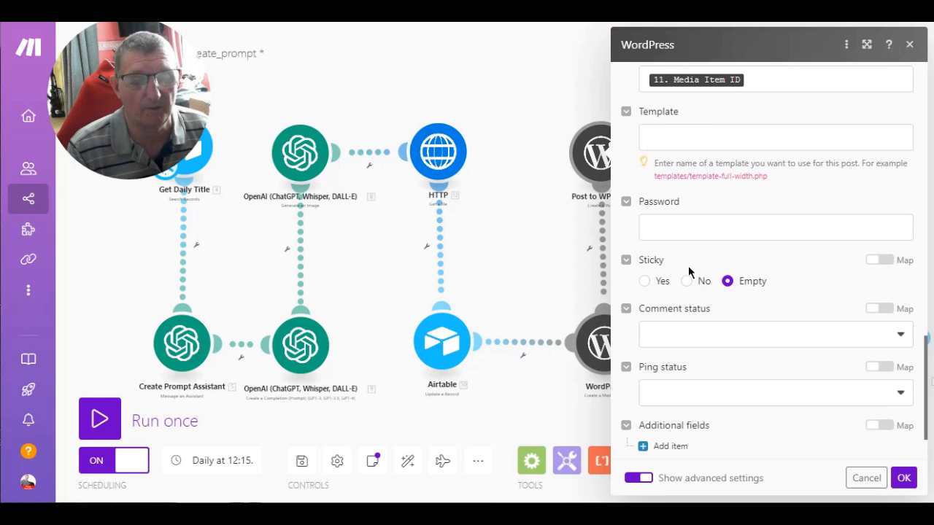
scroll(687, 268, "down", 2)
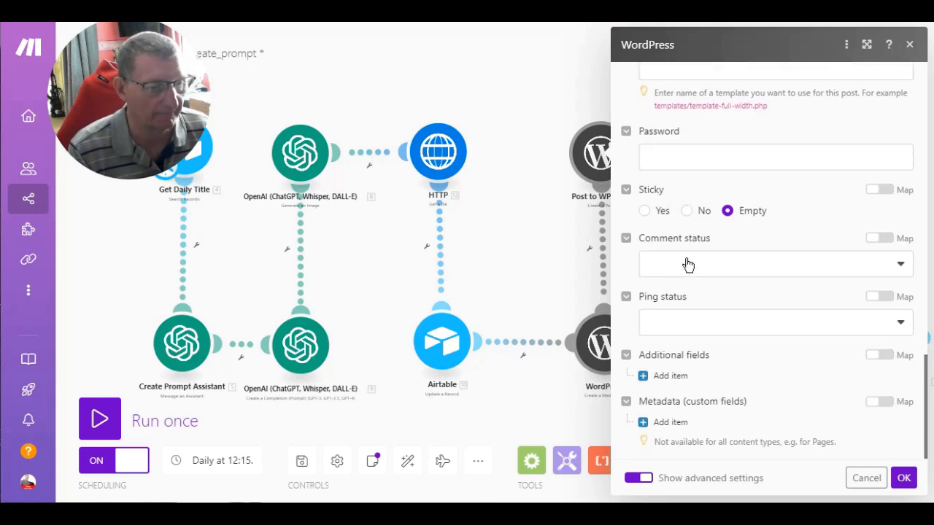
left_click(903, 479)
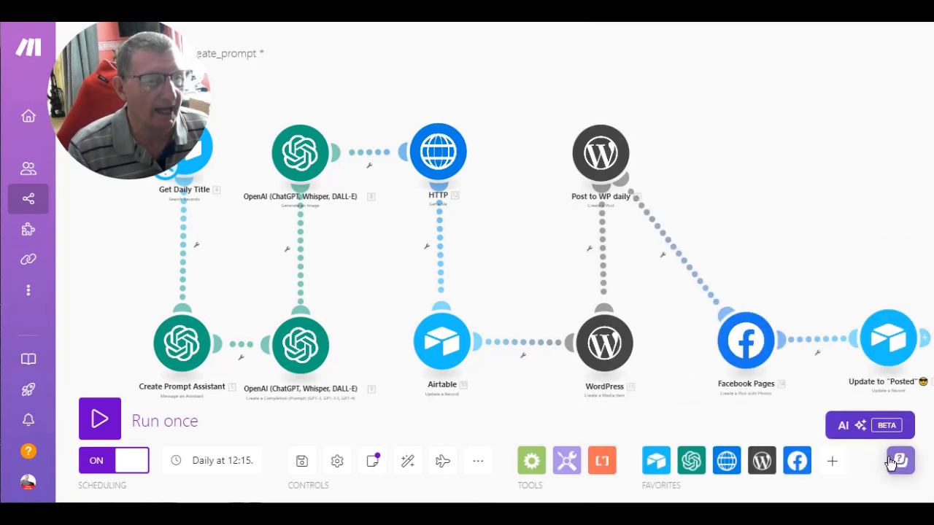
- Review the page, photo file, caption and message settings in the Facebook Pages module and confirm it without changes
left_click(747, 346)
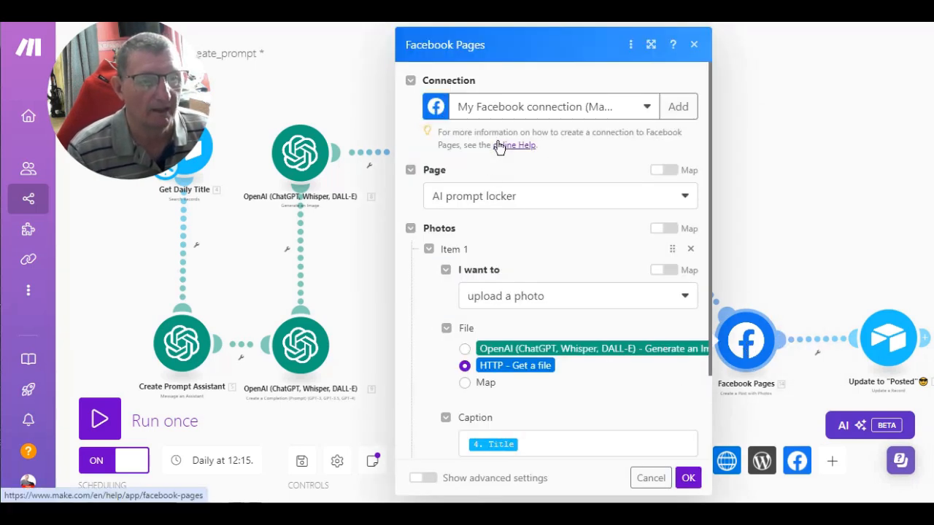
left_click(694, 44)
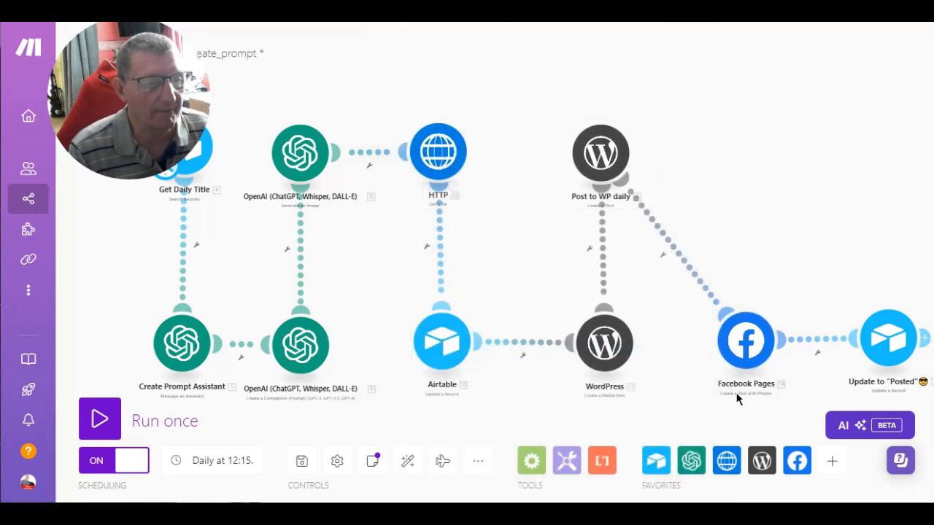
scroll(726, 400, "up", 4)
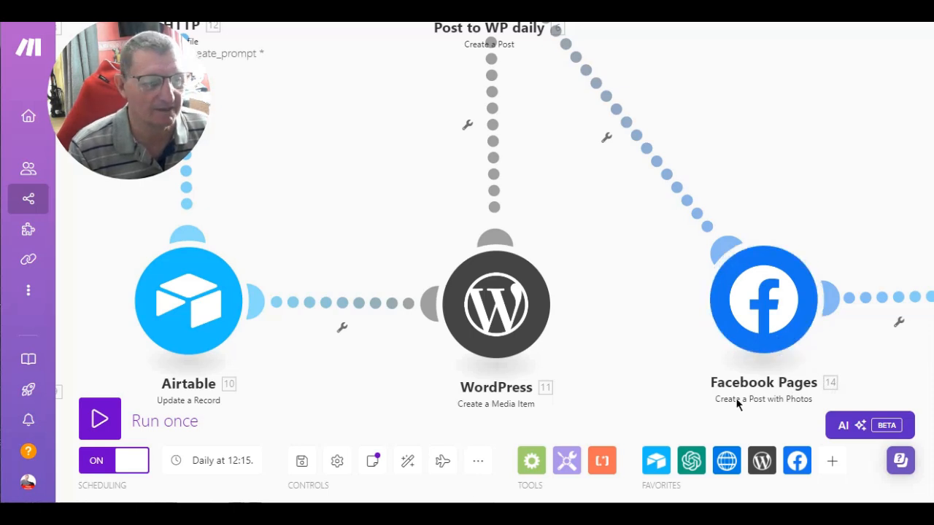
scroll(773, 409, "down", 3)
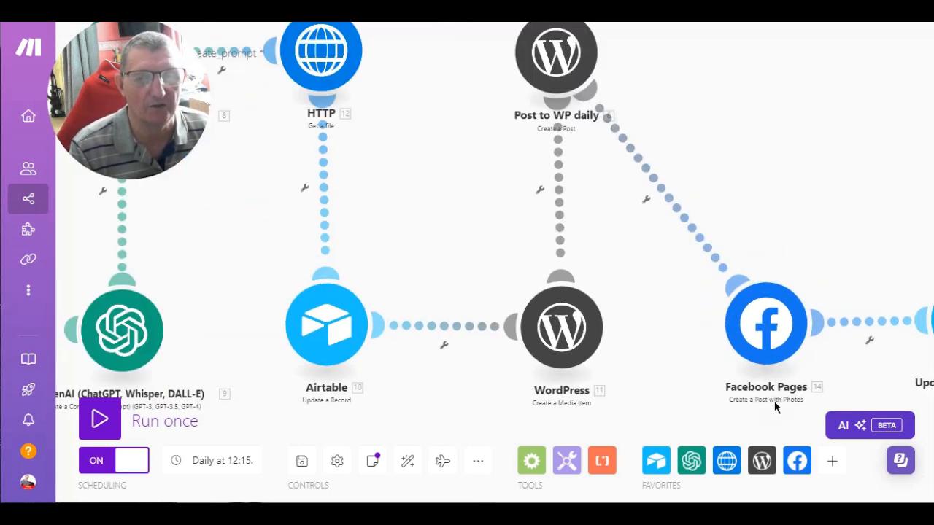
scroll(776, 407, "down", 2)
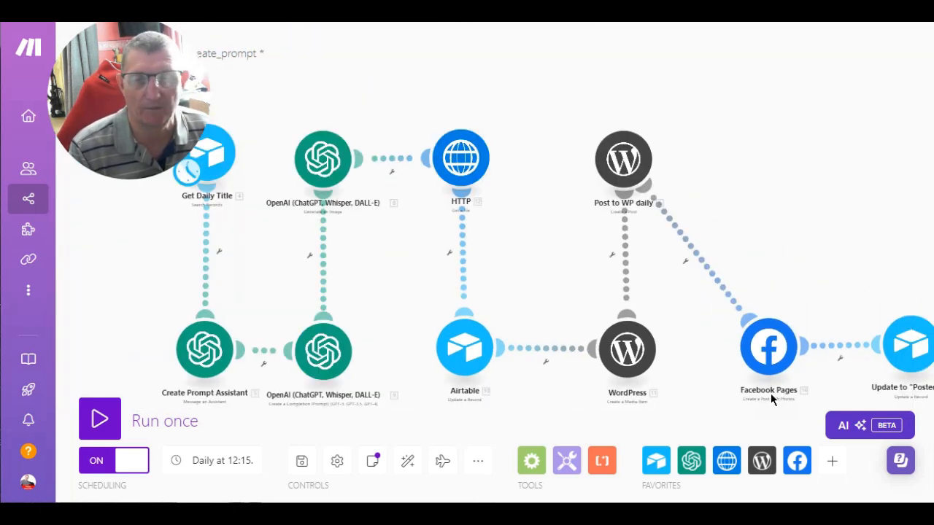
left_click(770, 341)
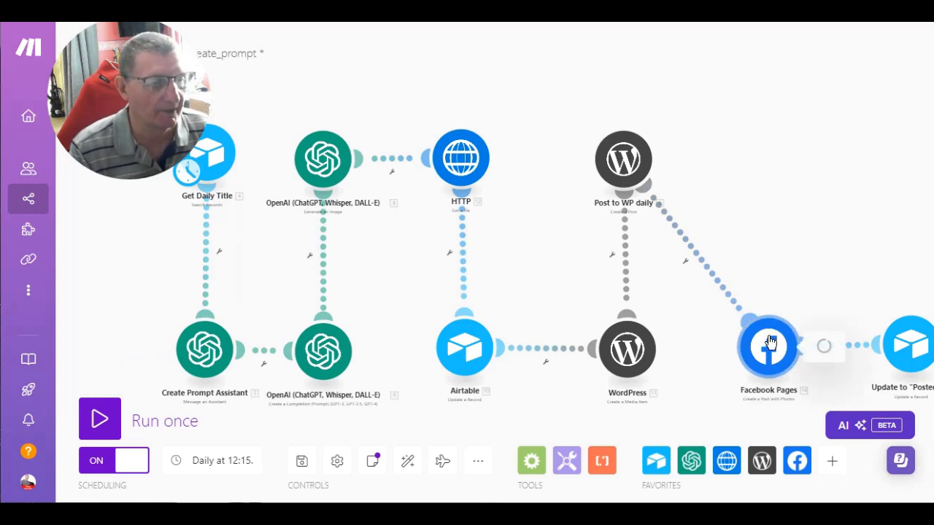
scroll(533, 387, "down", 2)
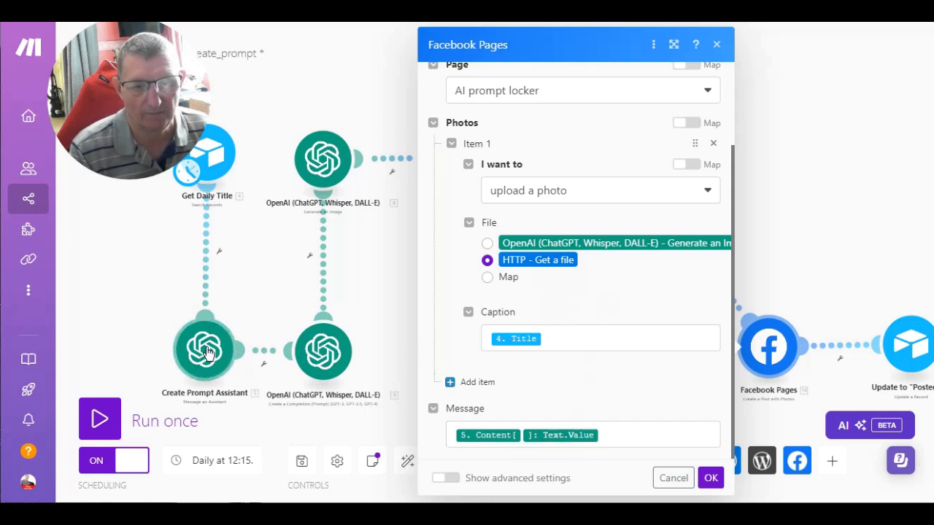
left_click(710, 479)
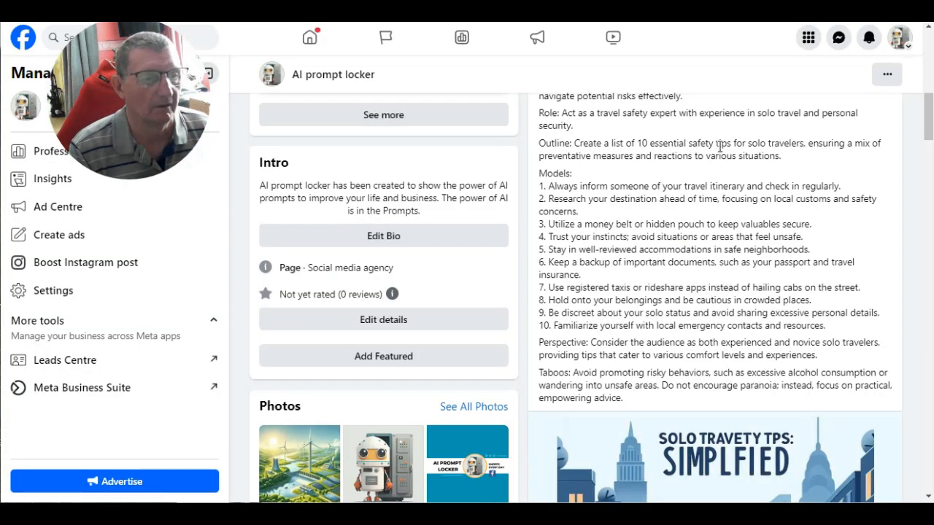
- Look over the newest Facebook post published by Make on the AI prompt locker page, including its text and image
scroll(667, 162, "up", 5)
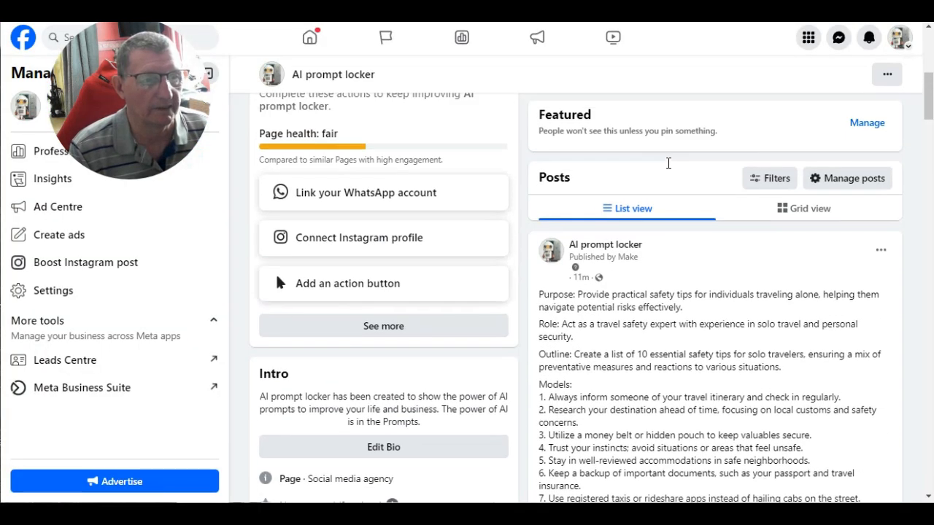
scroll(667, 162, "down", 7)
scroll(667, 162, "down", 5)
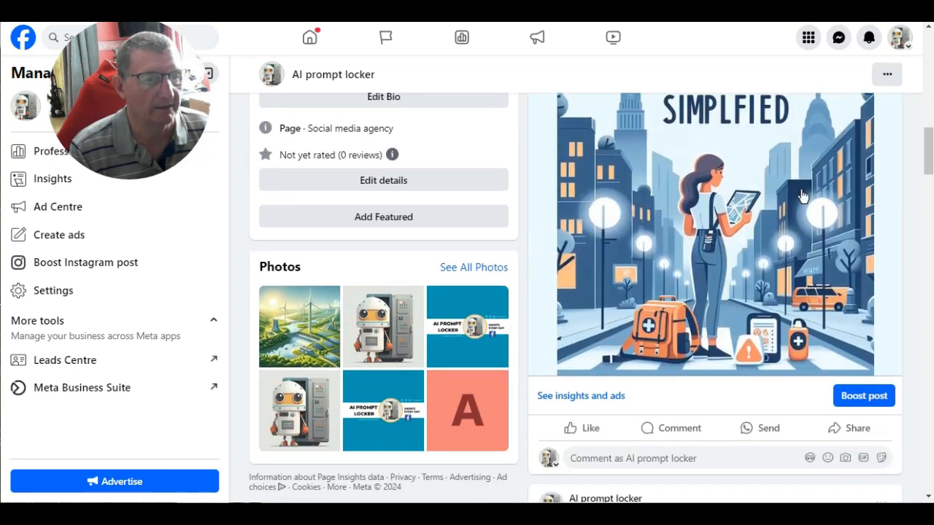
scroll(764, 188, "up", 3)
scroll(764, 192, "up", 2)
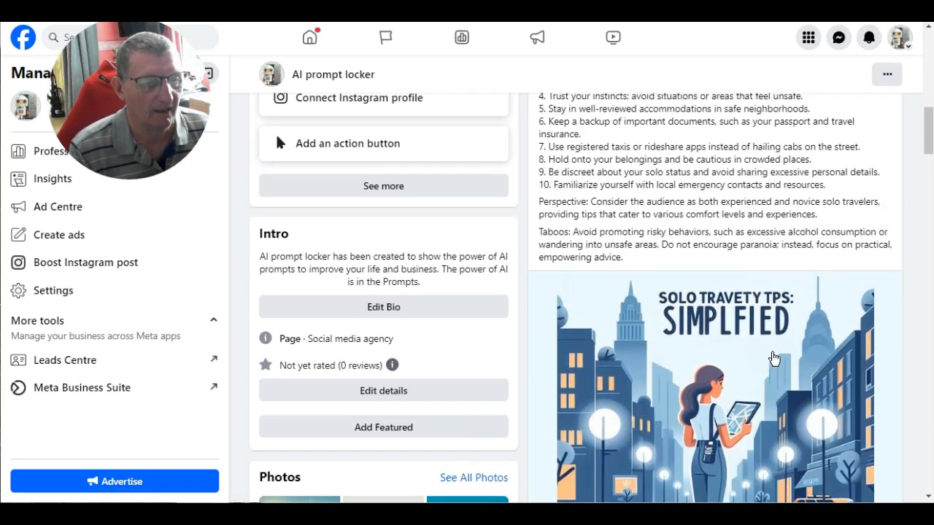
scroll(704, 206, "up", 4)
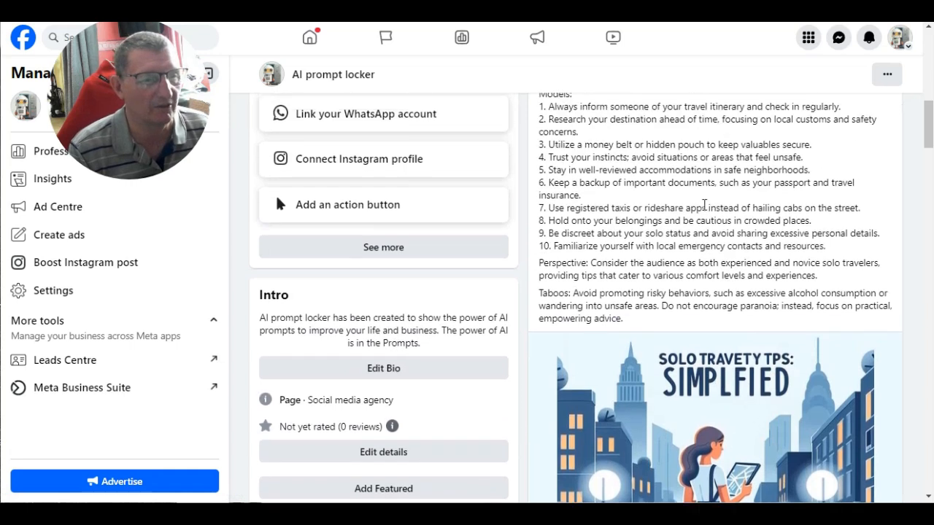
scroll(704, 206, "up", 2)
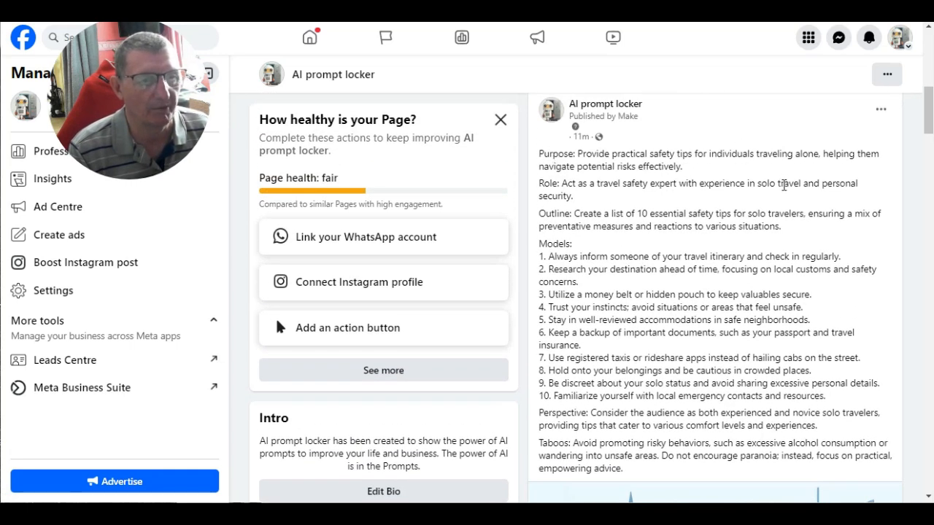
- Go through the post's prompt sections one by one: Purpose, Role, Outline, Models, Perspective and Taboos
left_click_drag(540, 154, 596, 159)
left_click_drag(540, 183, 574, 212)
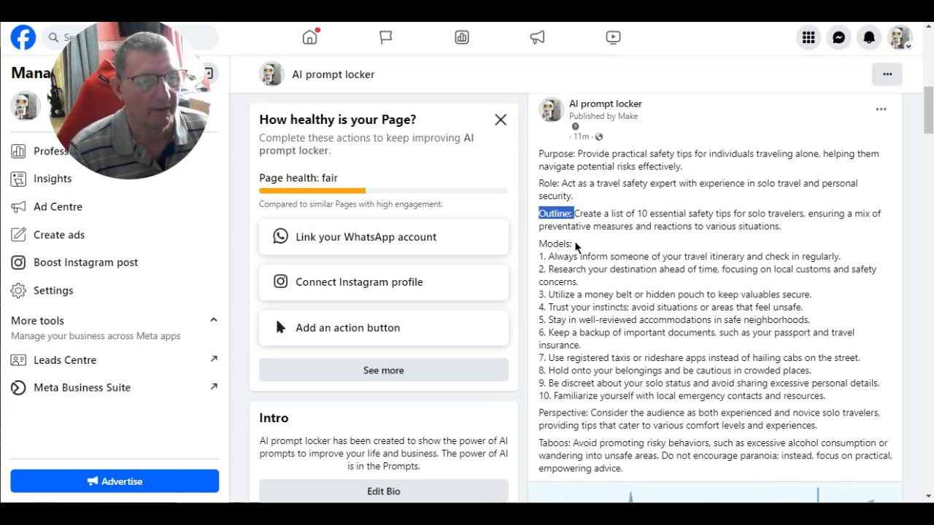
left_click_drag(539, 244, 584, 248)
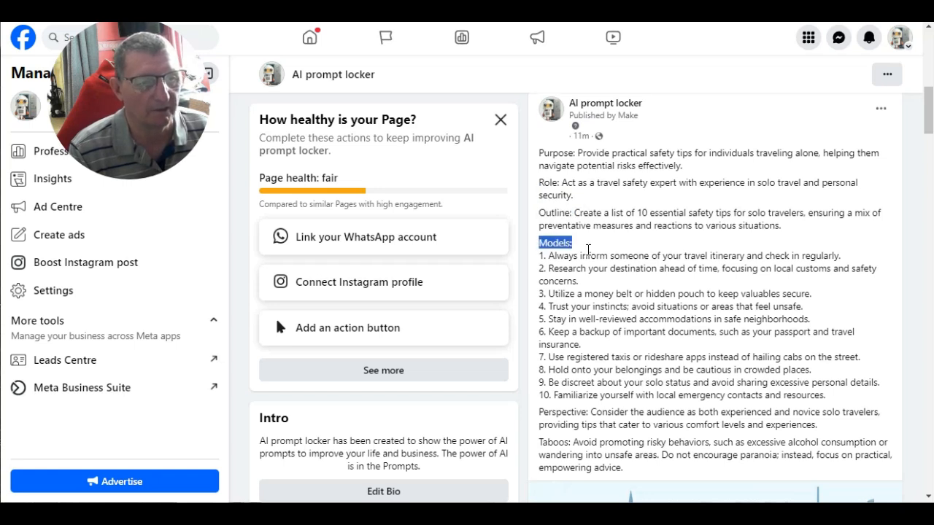
scroll(593, 248, "down", 1)
left_click_drag(588, 342, 536, 343)
left_click_drag(572, 373, 547, 373)
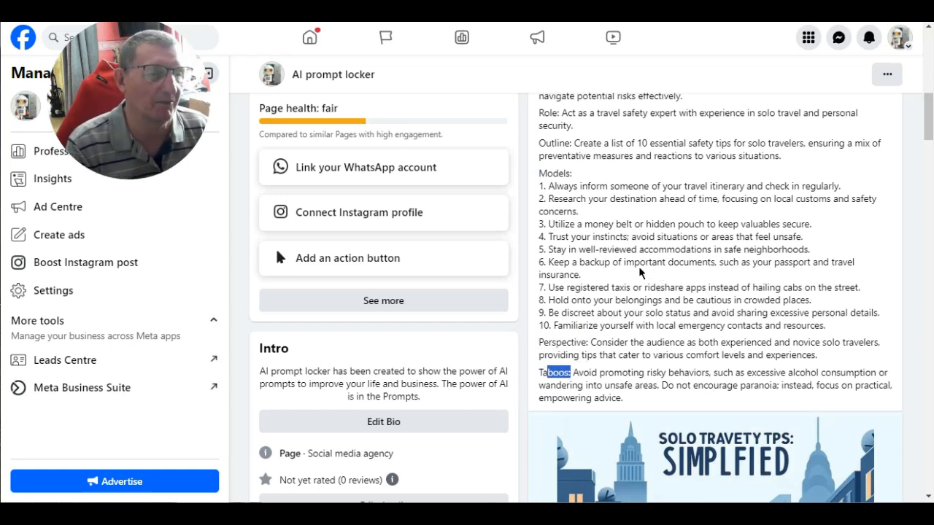
scroll(729, 204, "up", 3)
scroll(729, 208, "down", 1)
scroll(728, 208, "down", 2)
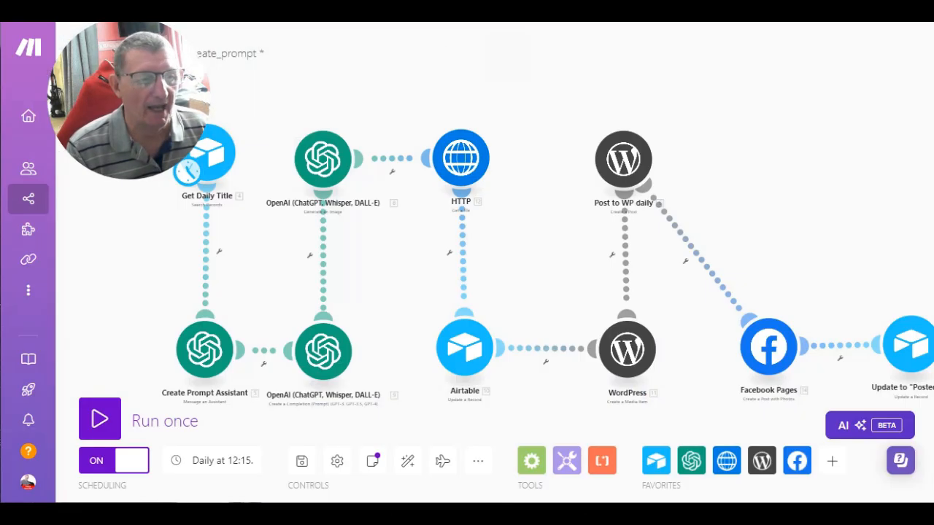
- Back in Make, check the base, table, record ID and Assignee value in the Update to "Posted" Airtable module and close it without changes
left_click(906, 372)
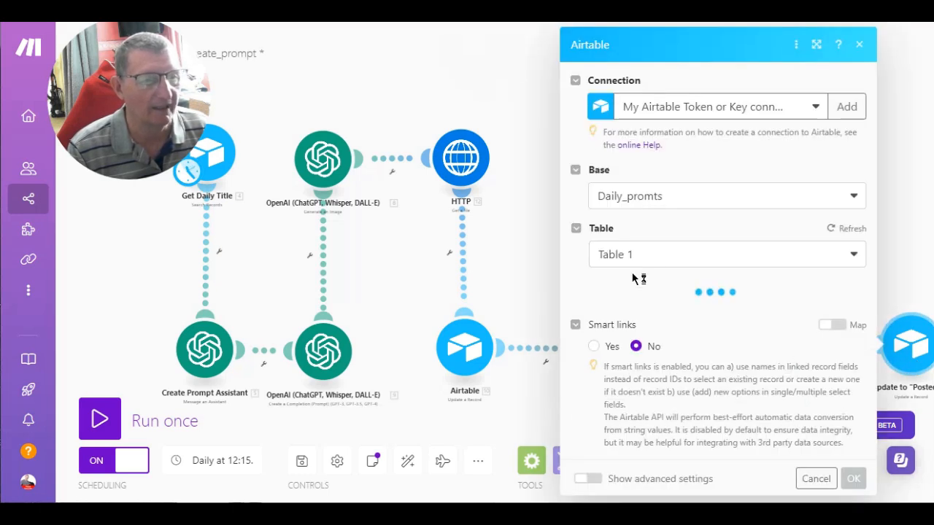
scroll(642, 284, "down", 4)
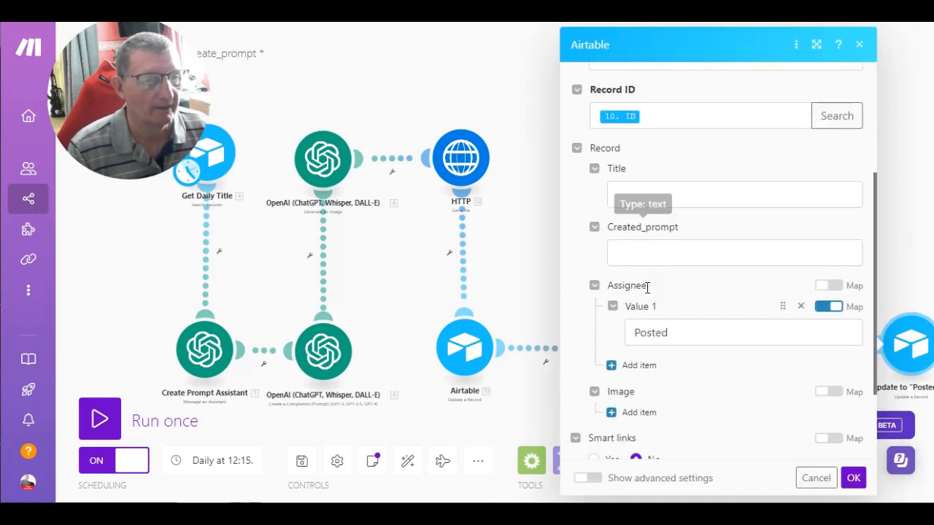
scroll(646, 288, "down", 1)
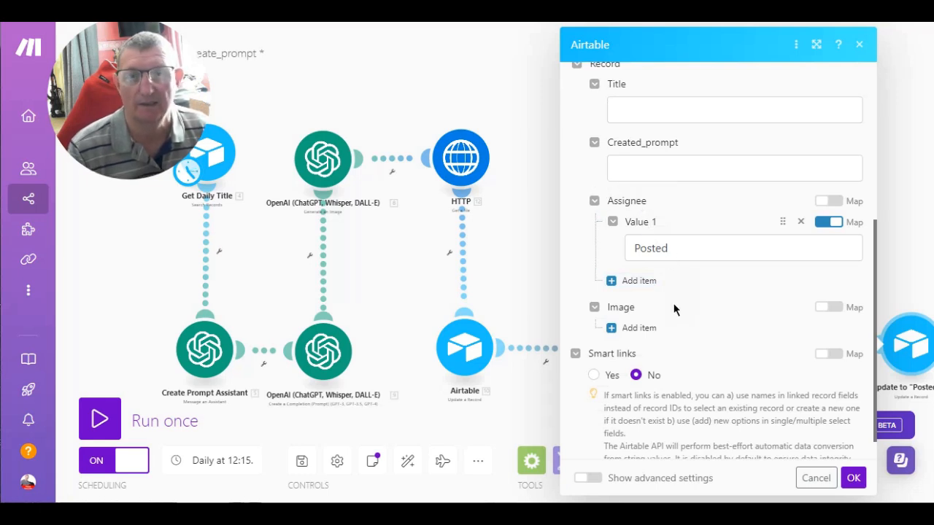
left_click(860, 47)
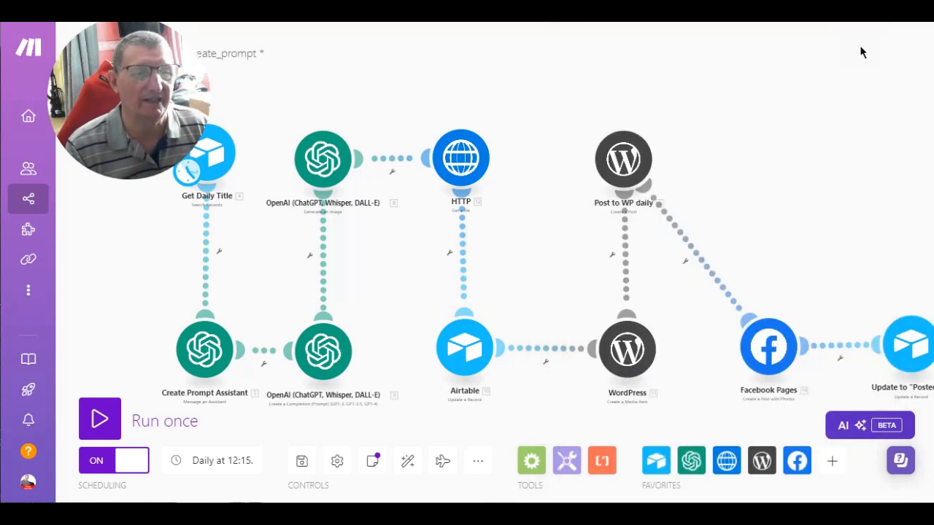
left_click_drag(729, 214, 694, 209)
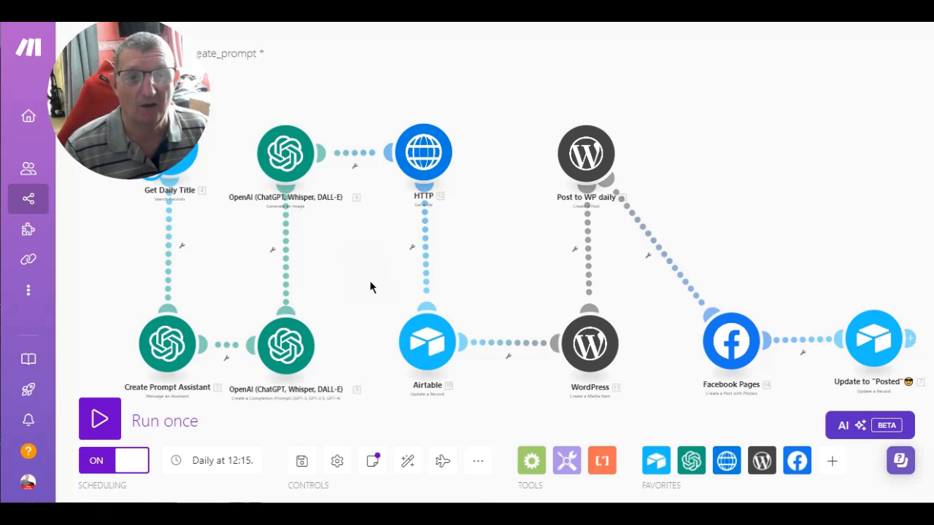
mouse_move(480, 245)
left_mouse_down()
mouse_move(500, 253)
mouse_move(471, 256)
mouse_move(477, 252)
left_mouse_up()
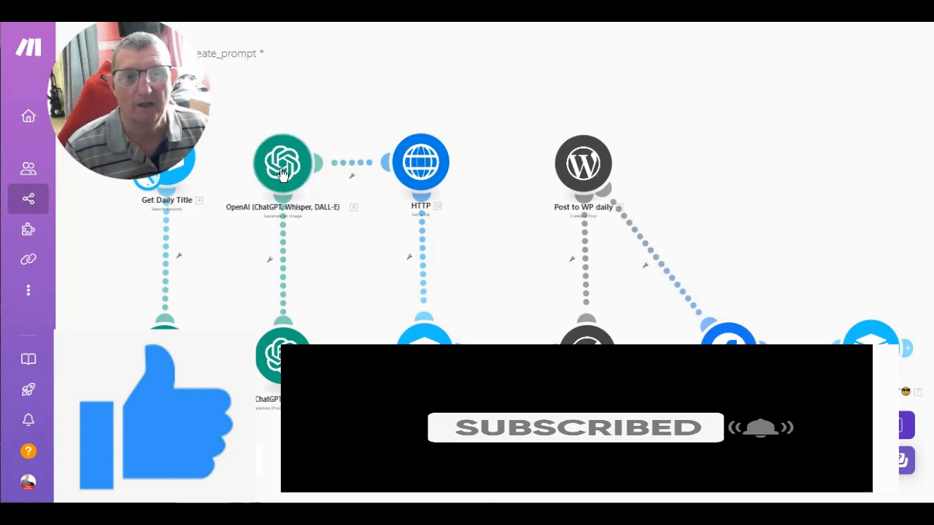
left_click_drag(169, 123, 839, 148)
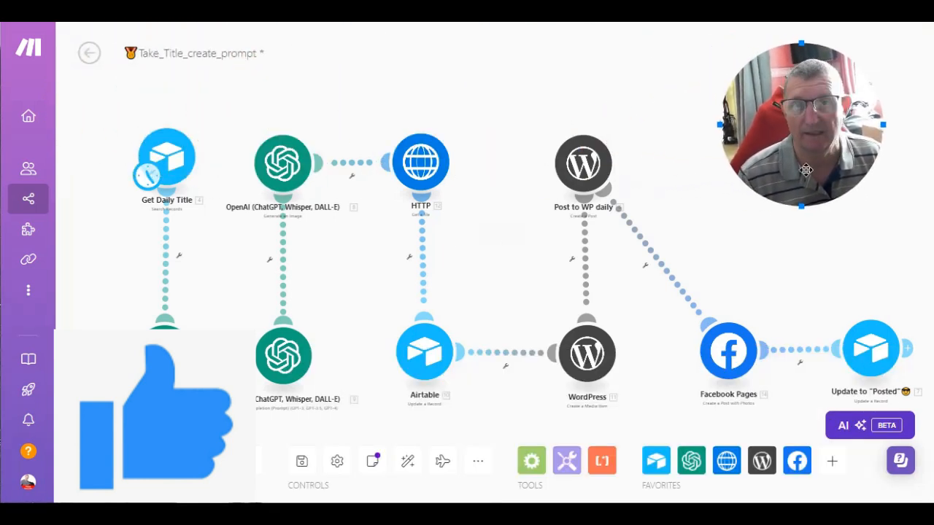